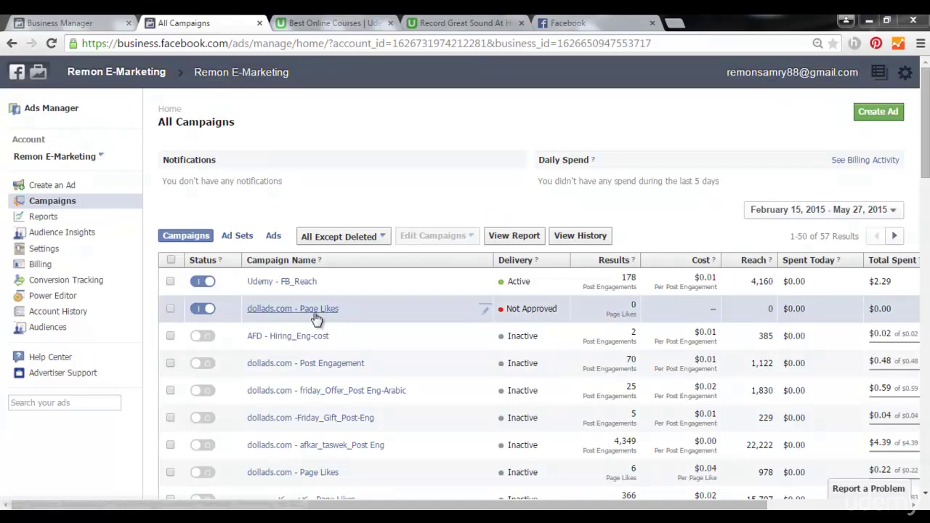
- Open the disapproved dollads.com - Page Likes campaign, its EG - 22+DM ad set, and the details of the ad inside
{"action": "mouse_move", "coordinate": [511, 312]}
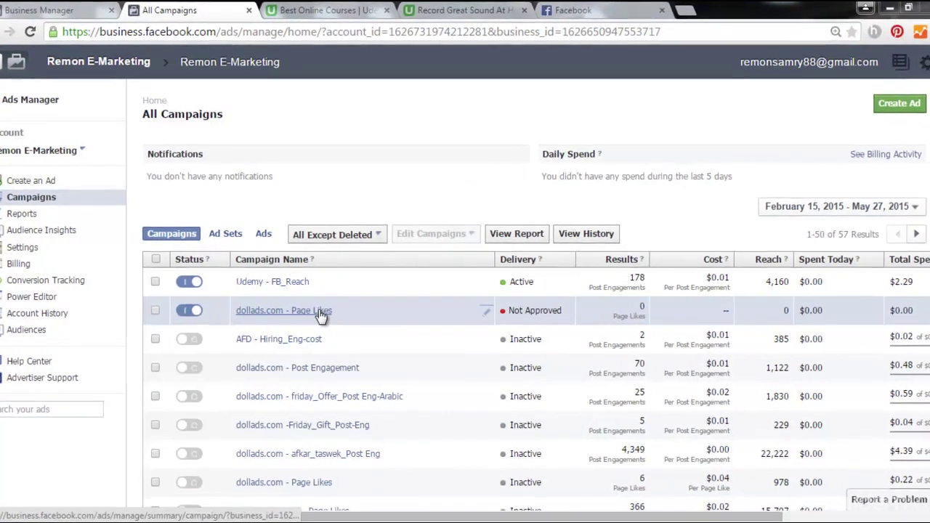
{"action": "left_click", "coordinate": [319, 313]}
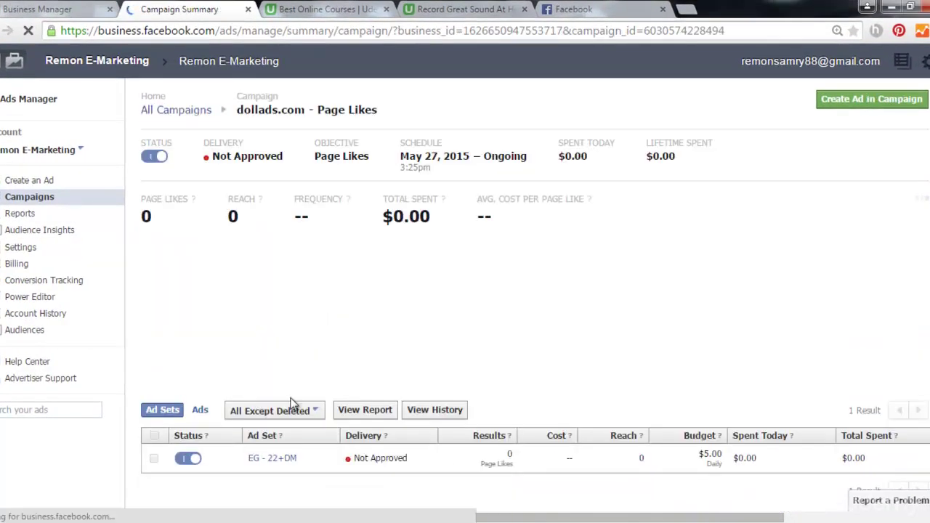
{"action": "left_click", "coordinate": [274, 459]}
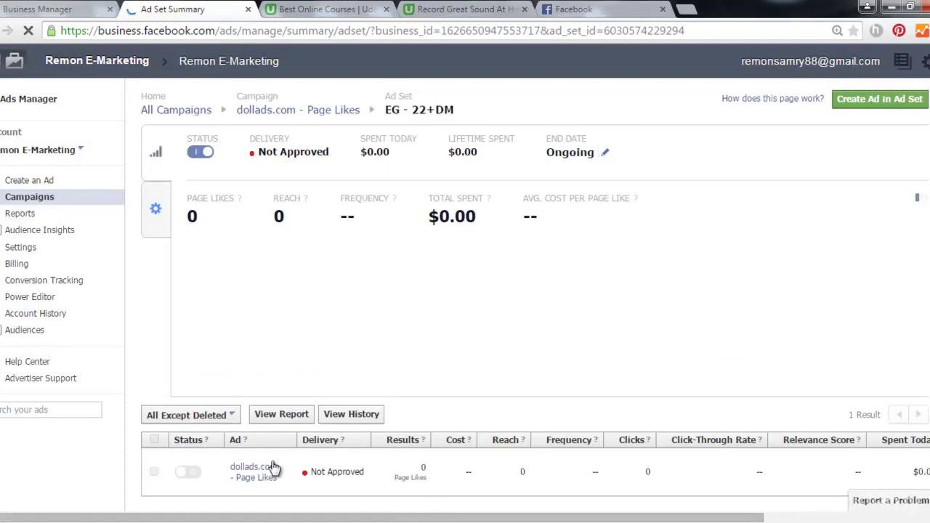
{"action": "scroll", "coordinate": [269, 467], "scroll_direction": "down", "scroll_amount": 1}
{"action": "left_click", "coordinate": [245, 411]}
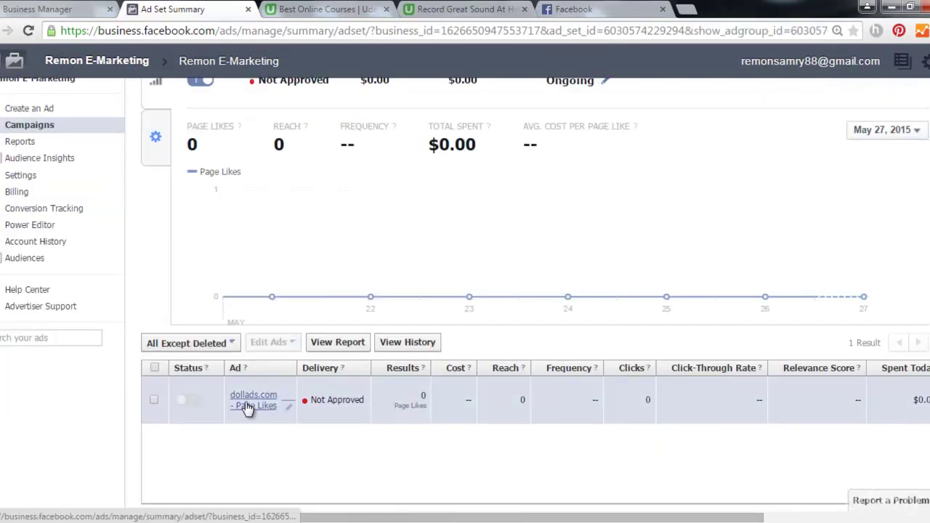
- Read the ad's disapproval notice and examine its creative preview and the ad set summary
{"action": "scroll", "coordinate": [245, 404], "scroll_direction": "down", "scroll_amount": 1}
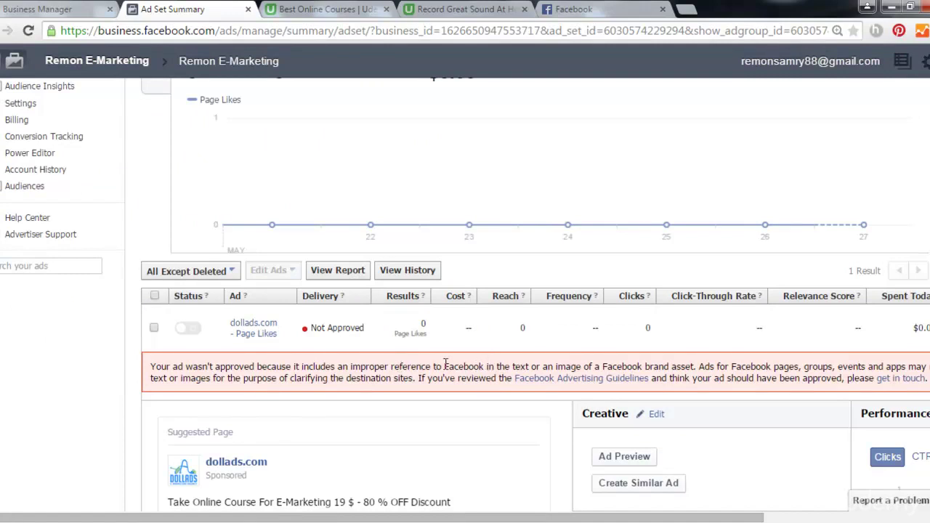
{"action": "scroll", "coordinate": [430, 367], "scroll_direction": "down", "scroll_amount": 2}
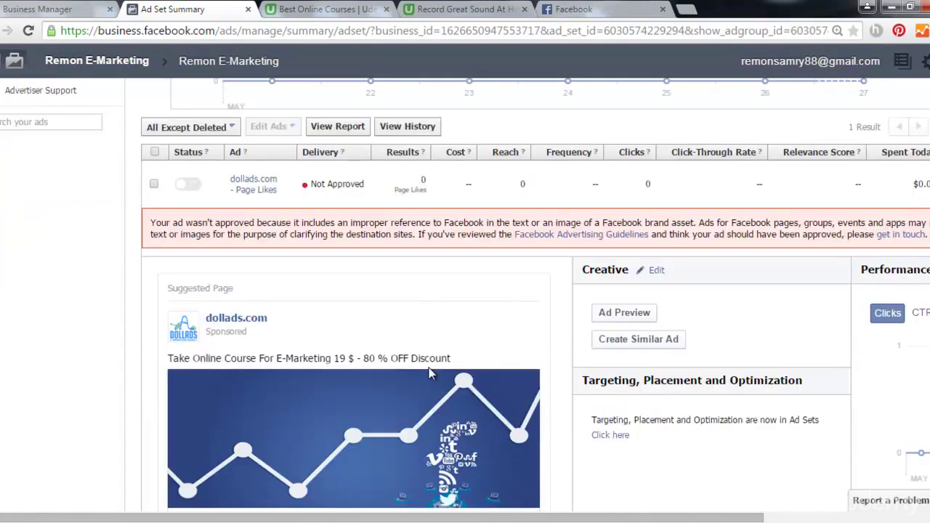
{"action": "scroll", "coordinate": [429, 373], "scroll_direction": "up", "scroll_amount": 1}
{"action": "scroll", "coordinate": [465, 295], "scroll_direction": "down", "scroll_amount": 1}
{"action": "scroll", "coordinate": [465, 295], "scroll_direction": "up", "scroll_amount": 2}
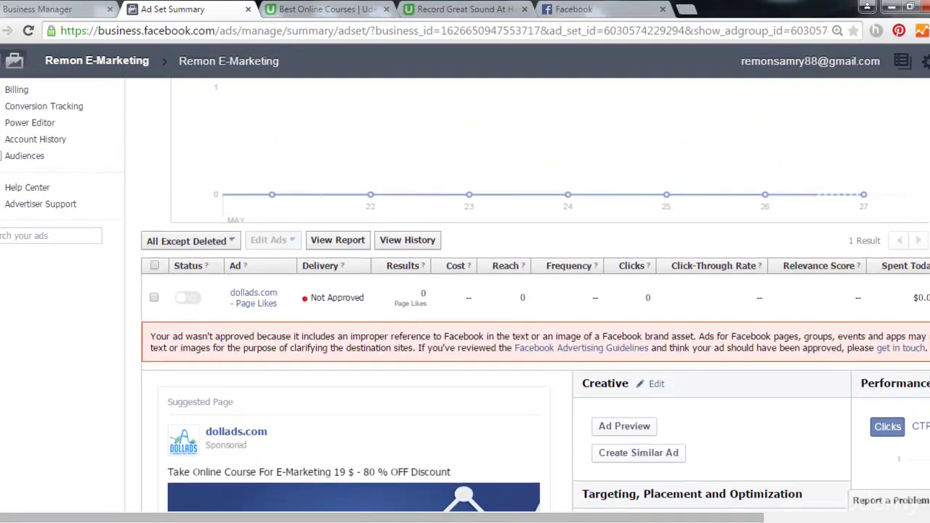
{"action": "scroll", "coordinate": [925, 260], "scroll_direction": "up", "scroll_amount": 2}
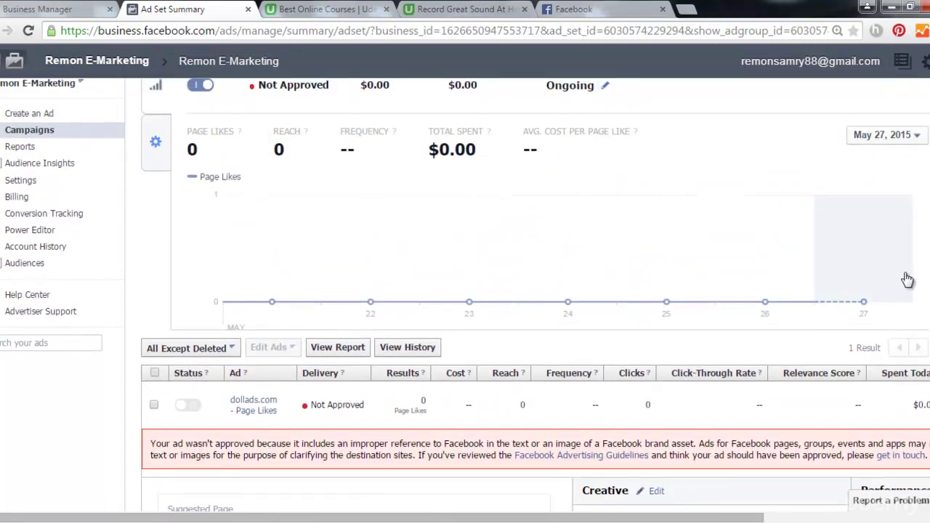
{"action": "scroll", "coordinate": [571, 335], "scroll_direction": "up", "scroll_amount": 1}
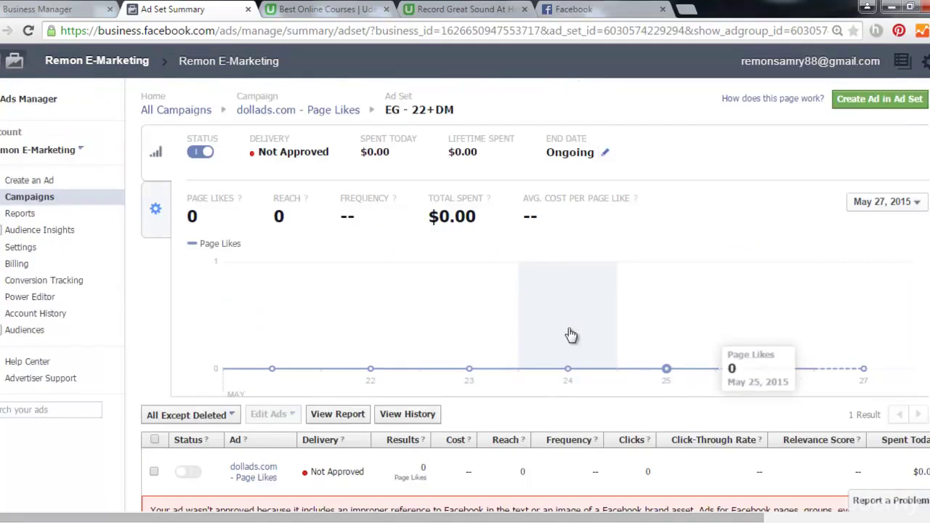
- Return to the dollads.com - Page Likes campaign and rename its ad set to EG - 22+DM-Likes
{"action": "left_click", "coordinate": [310, 114]}
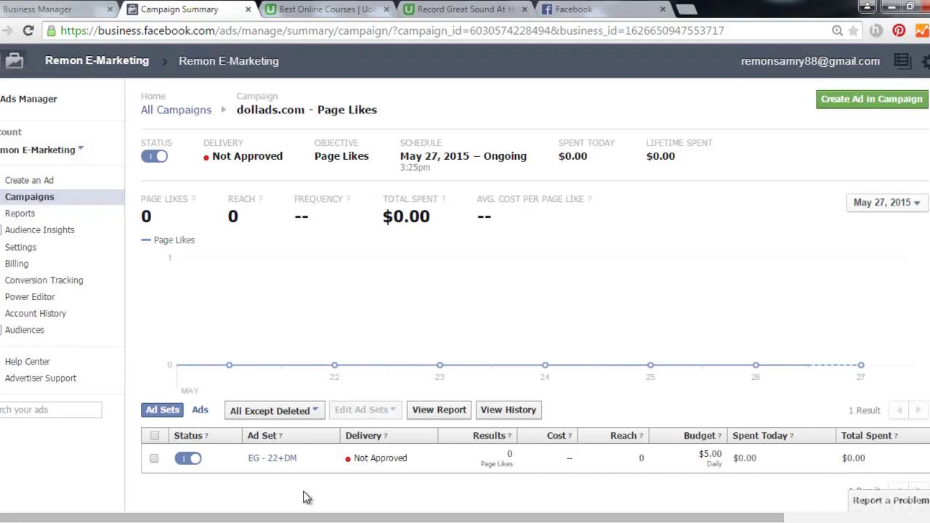
{"action": "left_click", "coordinate": [333, 461]}
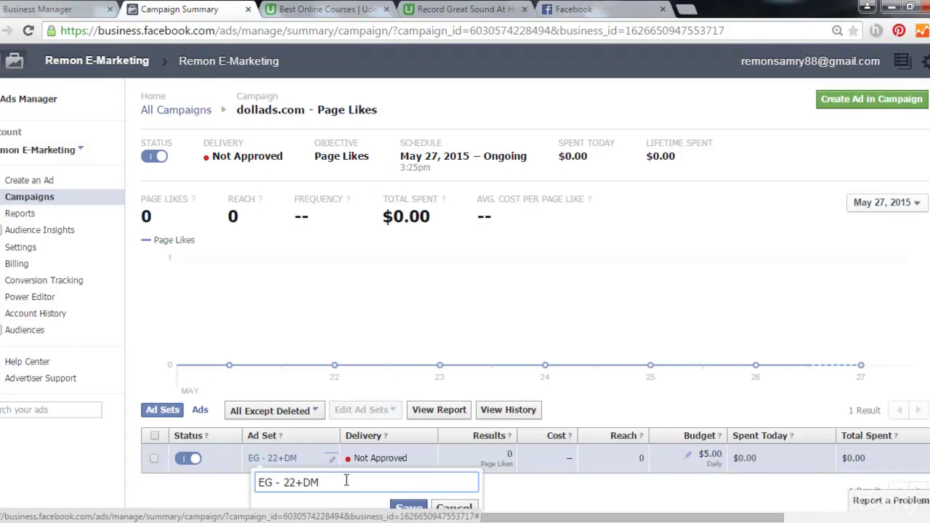
{"action": "type", "text": "-"}
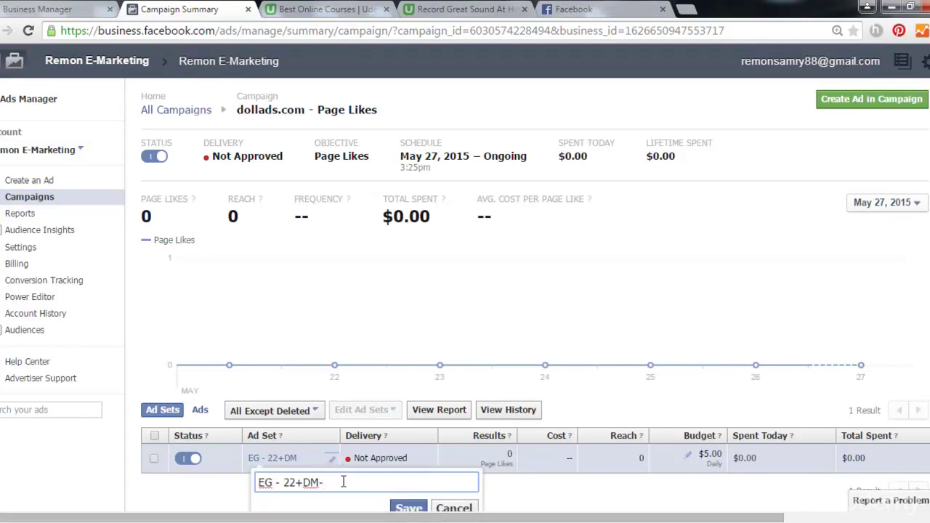
{"action": "type", "text": "Likes"}
{"action": "scroll", "coordinate": [343, 483], "scroll_direction": "down", "scroll_amount": 1}
{"action": "left_click_drag", "start_coordinate": [350, 410], "coordinate": [256, 412]}
{"action": "left_click", "coordinate": [406, 439]}
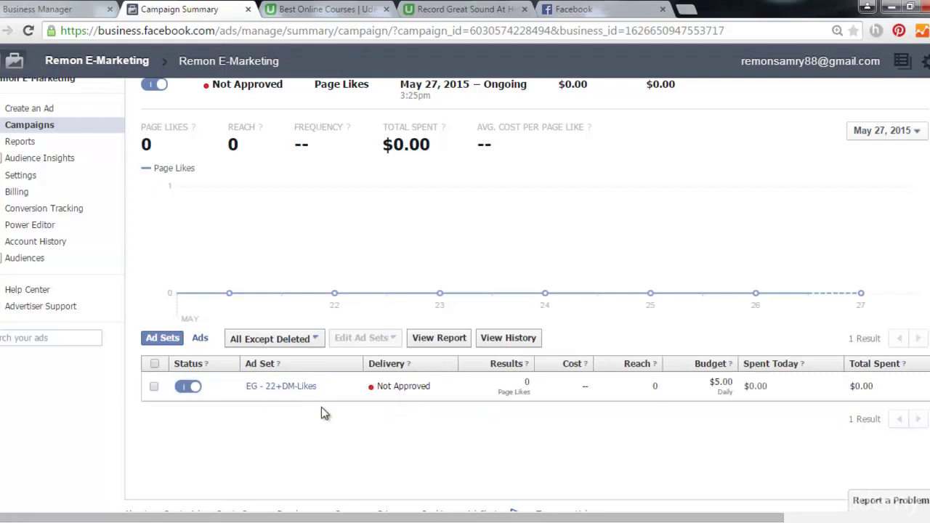
- Open the EG - 22+DM-Likes ad set and expand its ad to examine the disapproval reason and creative preview
{"action": "scroll", "coordinate": [302, 396], "scroll_direction": "up", "scroll_amount": 1}
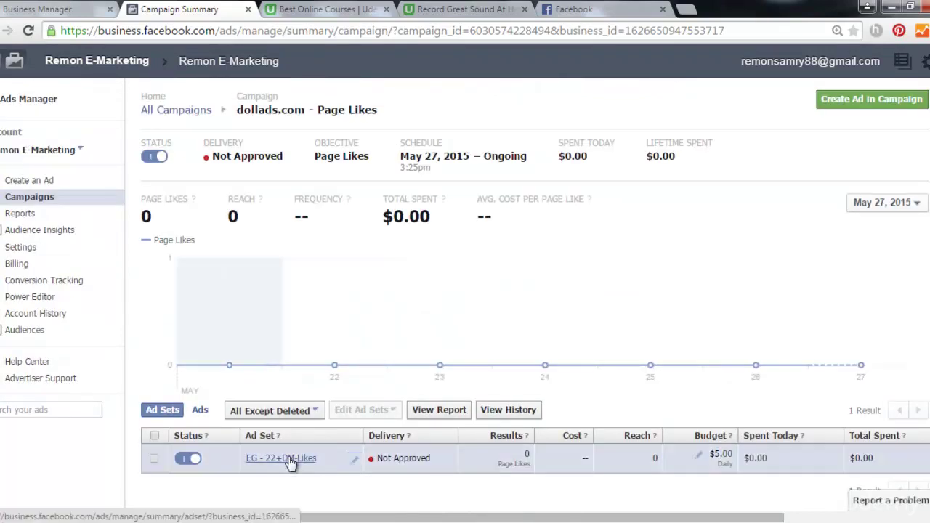
{"action": "left_click", "coordinate": [289, 461]}
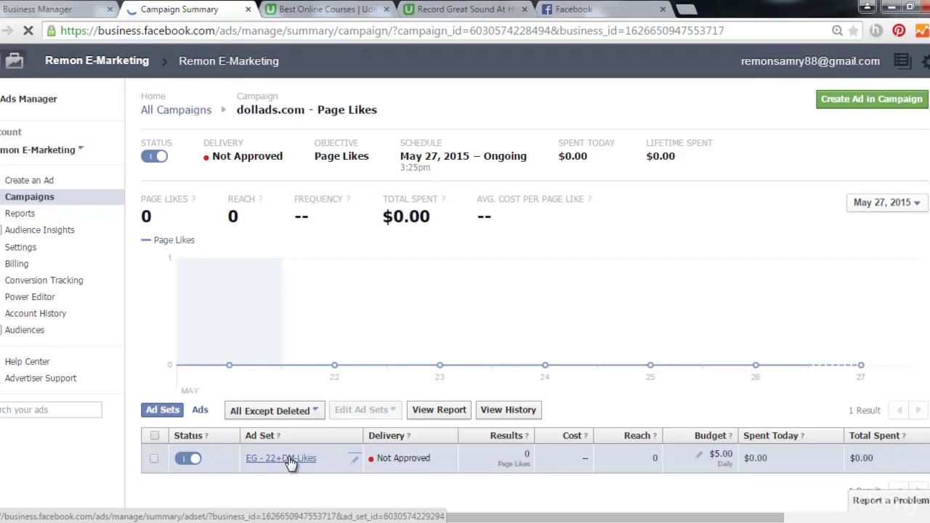
{"action": "scroll", "coordinate": [294, 449], "scroll_direction": "down", "scroll_amount": 3}
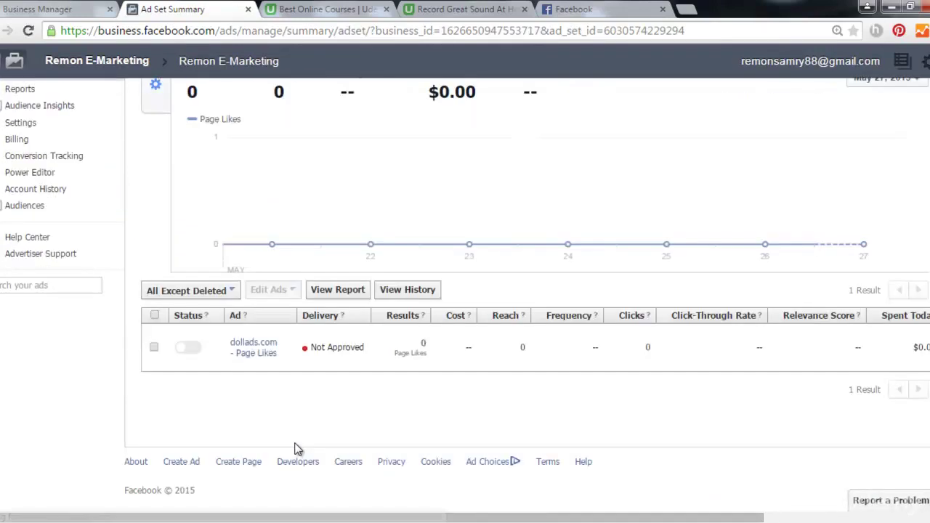
{"action": "left_click", "coordinate": [251, 348]}
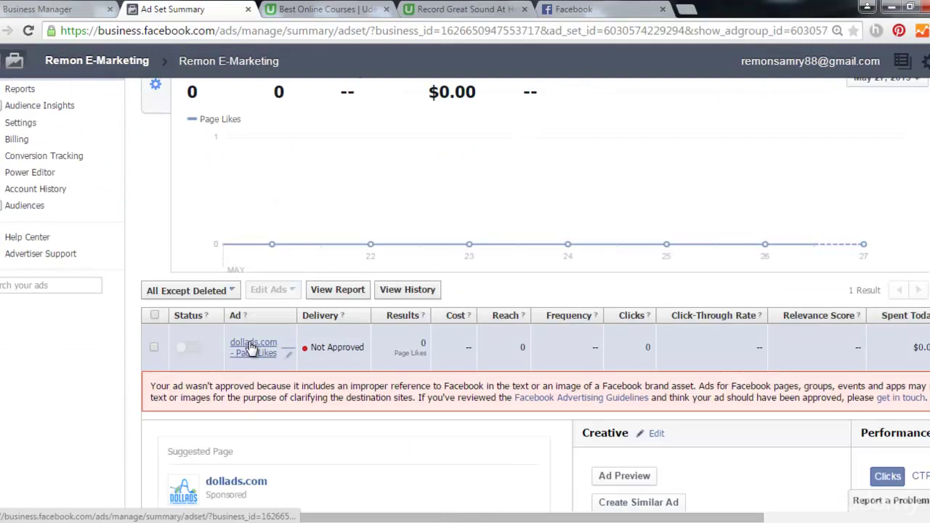
{"action": "scroll", "coordinate": [250, 348], "scroll_direction": "down", "scroll_amount": 1}
{"action": "scroll", "coordinate": [269, 330], "scroll_direction": "down", "scroll_amount": 1}
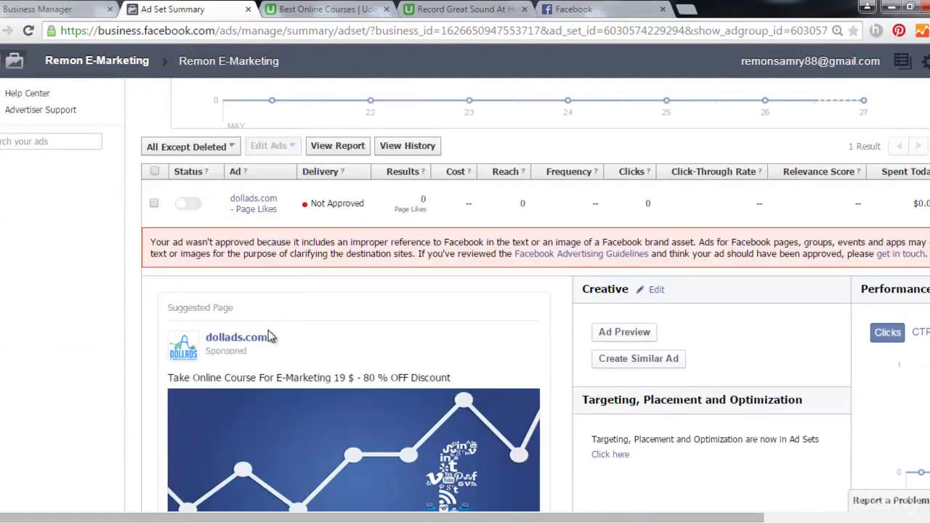
{"action": "scroll", "coordinate": [274, 331], "scroll_direction": "down", "scroll_amount": 1}
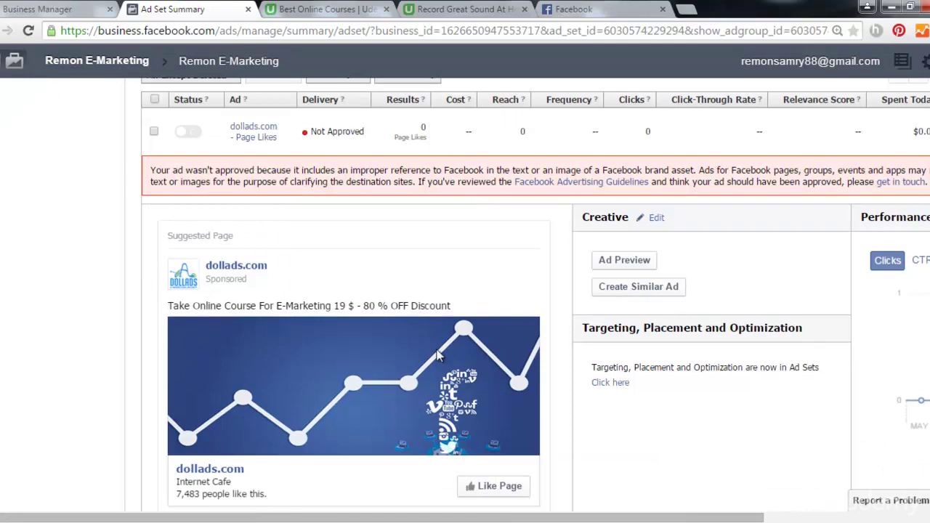
{"action": "scroll", "coordinate": [436, 354], "scroll_direction": "down", "scroll_amount": 2}
{"action": "scroll", "coordinate": [434, 353], "scroll_direction": "up", "scroll_amount": 3}
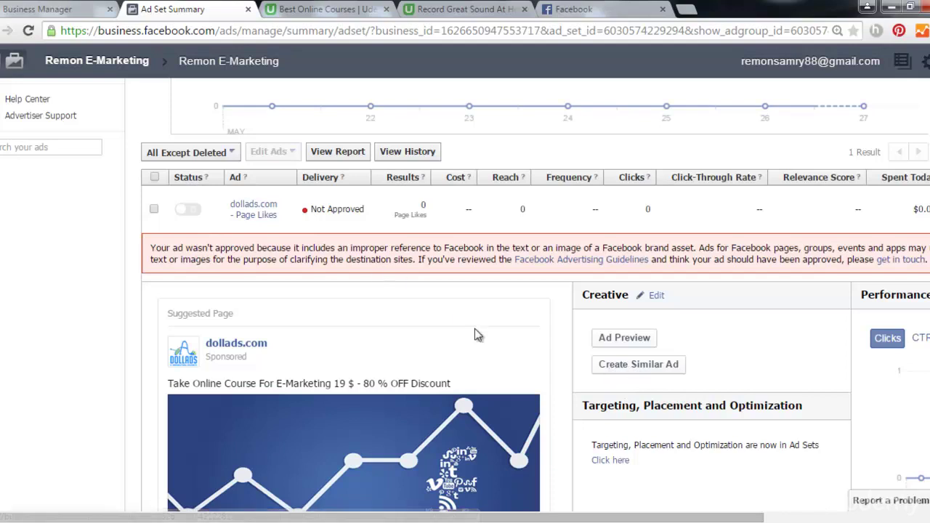
- Create a similar ad from the disapproved ad and check its existing ad set settings
{"action": "left_click", "coordinate": [654, 369]}
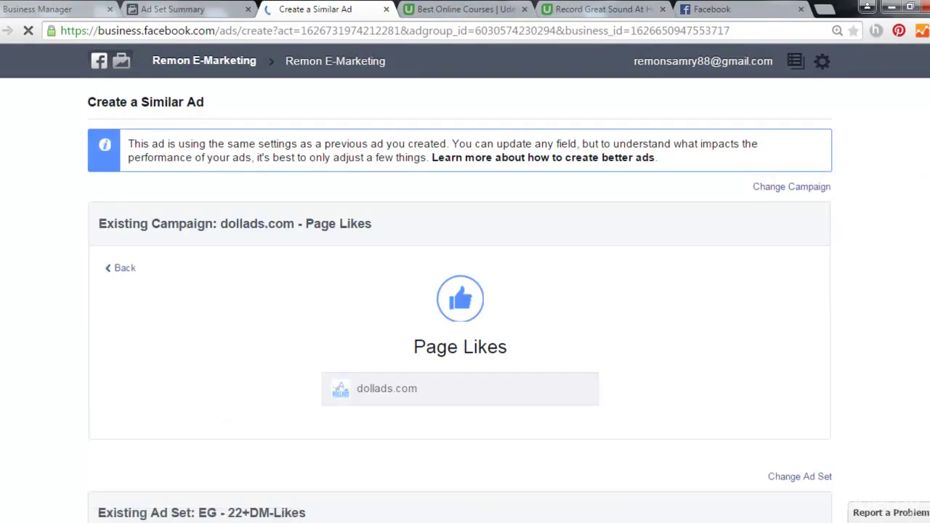
{"action": "scroll", "coordinate": [918, 169], "scroll_direction": "down", "scroll_amount": 1}
{"action": "scroll", "coordinate": [910, 512], "scroll_direction": "down", "scroll_amount": 2}
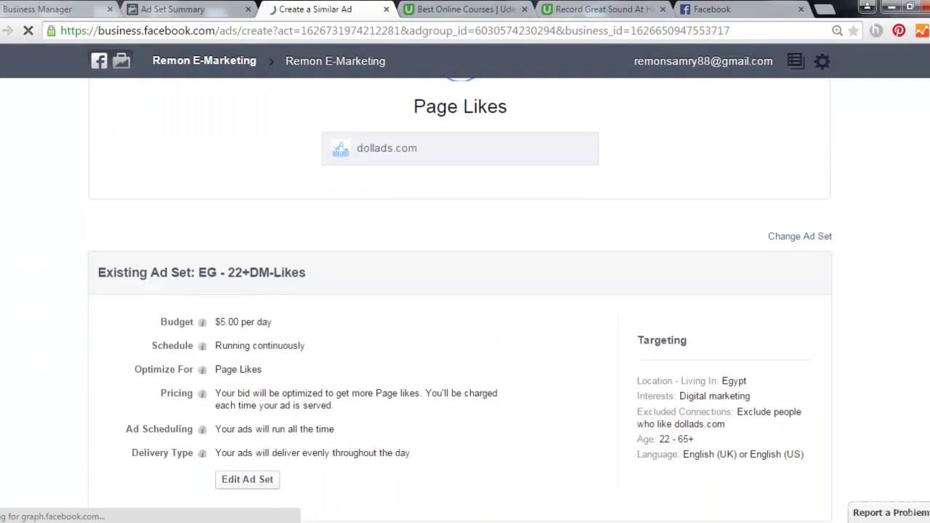
{"action": "scroll", "coordinate": [910, 512], "scroll_direction": "down", "scroll_amount": 2}
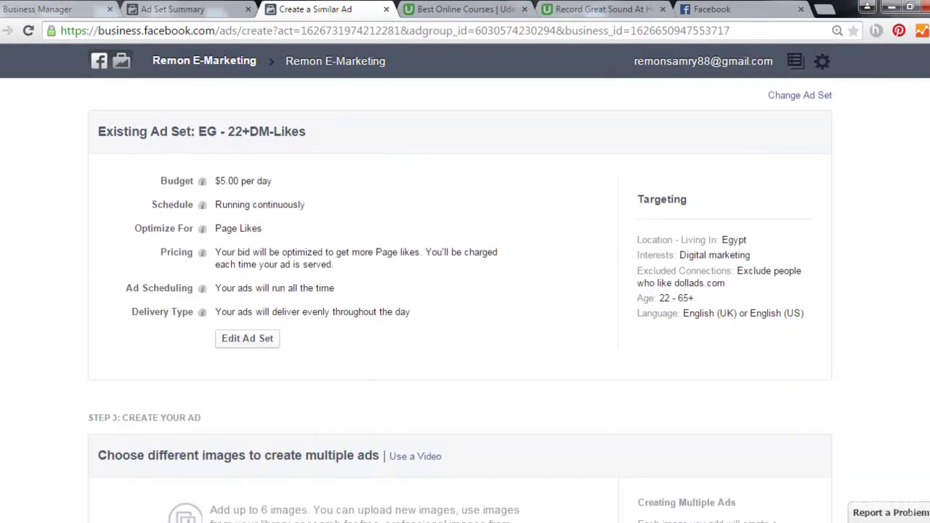
- Open the existing ad set for editing, check its budget, schedule and bid pricing, and close it without saving
{"action": "left_click", "coordinate": [251, 346]}
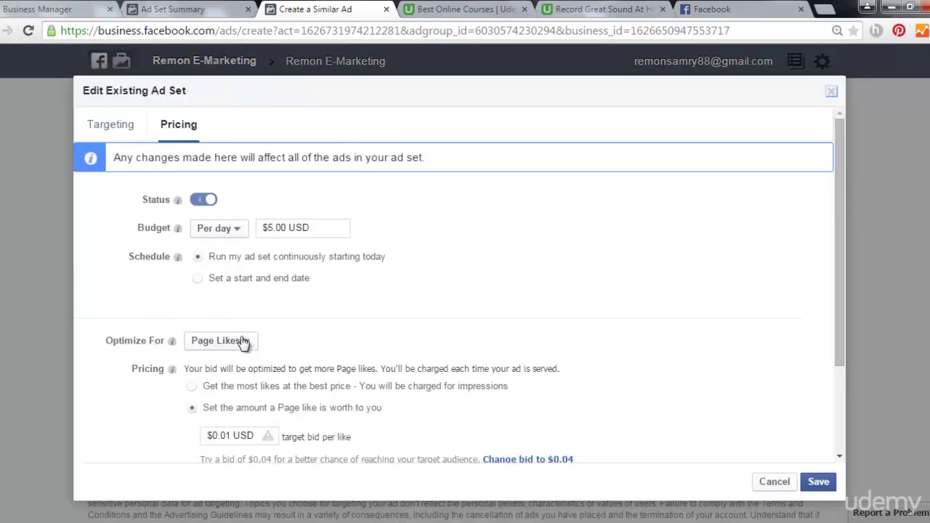
{"action": "scroll", "coordinate": [286, 349], "scroll_direction": "down", "scroll_amount": 2}
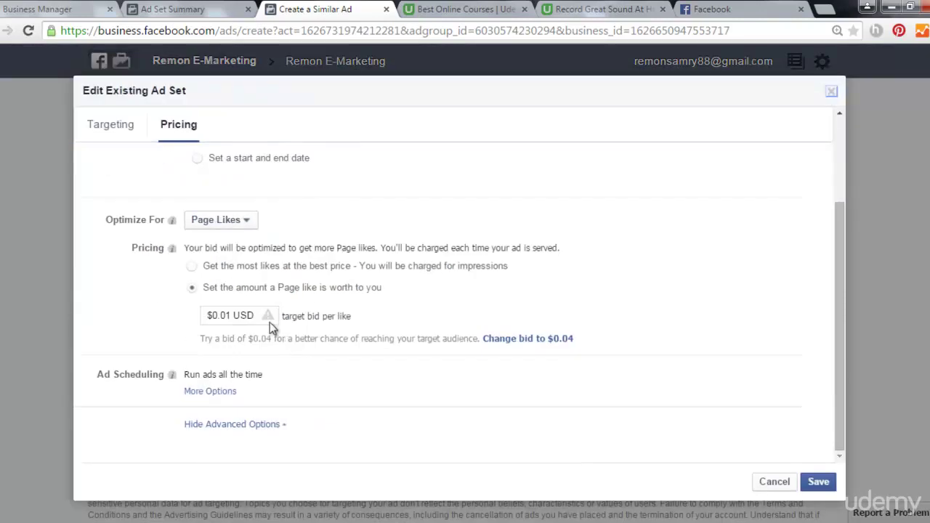
{"action": "scroll", "coordinate": [225, 293], "scroll_direction": "up", "scroll_amount": 2}
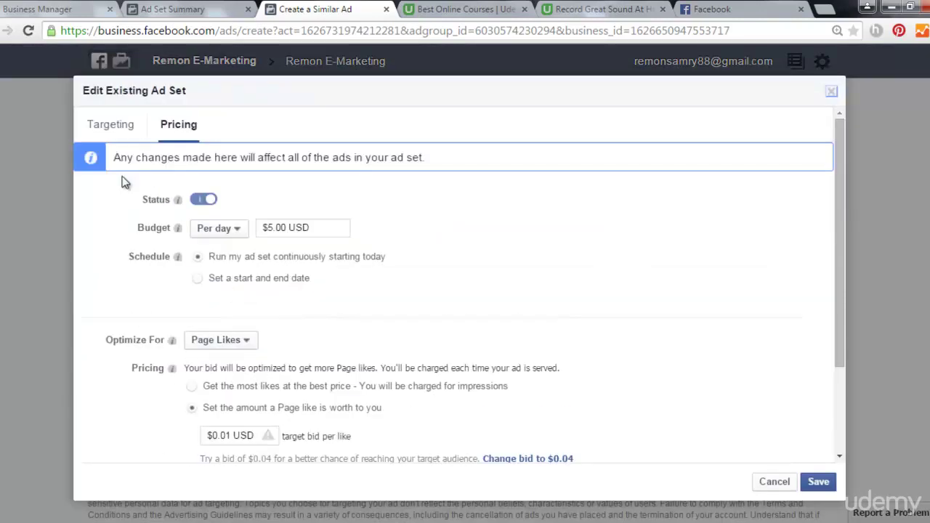
{"action": "left_click", "coordinate": [773, 483]}
- Review the rest of the similar ad form down to the order placement section and return to its beginning
{"action": "scroll", "coordinate": [298, 298], "scroll_direction": "down", "scroll_amount": 2}
{"action": "scroll", "coordinate": [298, 298], "scroll_direction": "down", "scroll_amount": 10}
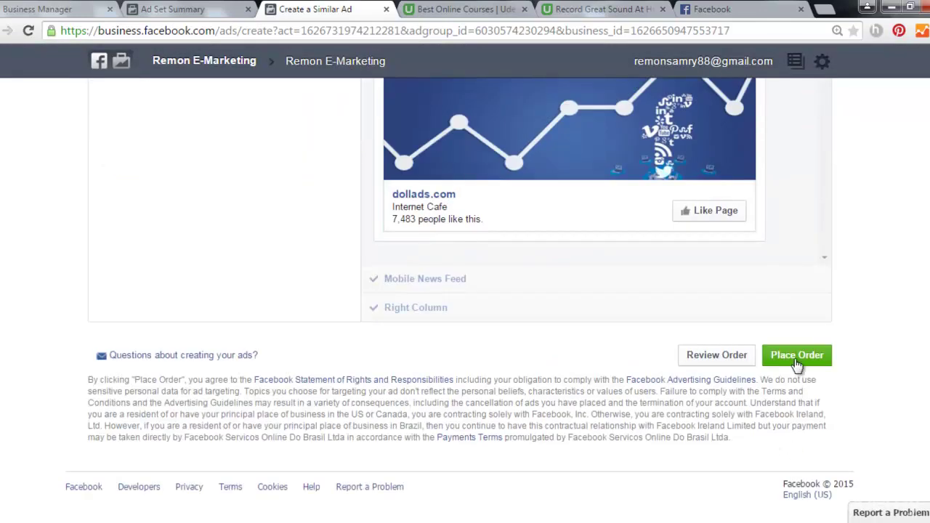
{"action": "scroll", "coordinate": [795, 363], "scroll_direction": "up", "scroll_amount": 3}
{"action": "scroll", "coordinate": [600, 447], "scroll_direction": "up", "scroll_amount": 4}
{"action": "scroll", "coordinate": [325, 283], "scroll_direction": "up", "scroll_amount": 6}
- Switch back to the ad set summary and open the parent dollads.com - Page Likes campaign to check its ad sets
{"action": "key", "text": "ctrl+shift+Tab"}
{"action": "scroll", "coordinate": [322, 247], "scroll_direction": "up", "scroll_amount": 4}
{"action": "left_click", "coordinate": [345, 116]}
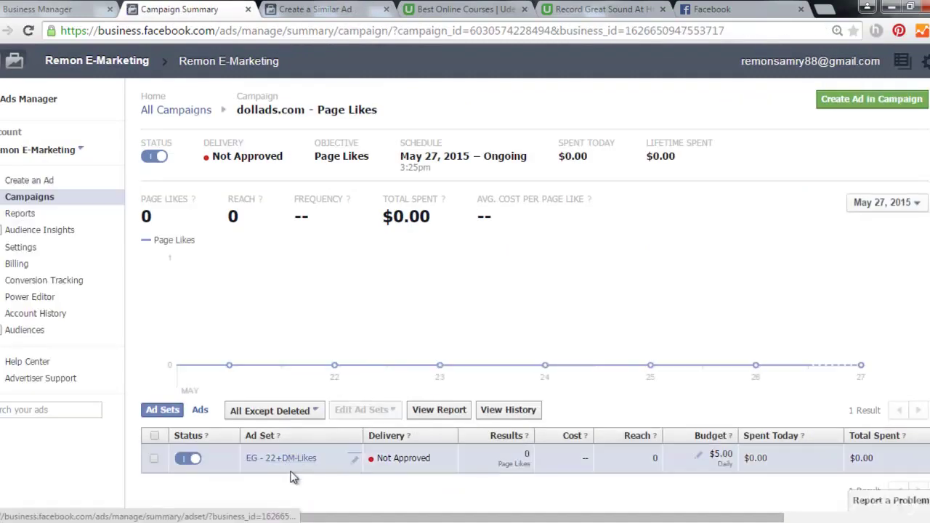
- Return to the similar ad form, change its ad set to a newly created one, and check the targeting settings
{"action": "left_click", "coordinate": [320, 8]}
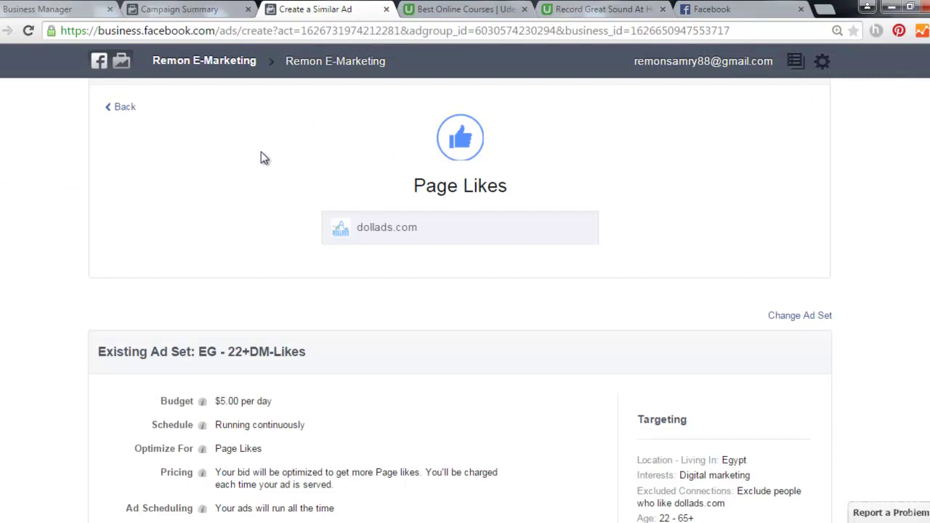
{"action": "scroll", "coordinate": [260, 153], "scroll_direction": "down", "scroll_amount": 2}
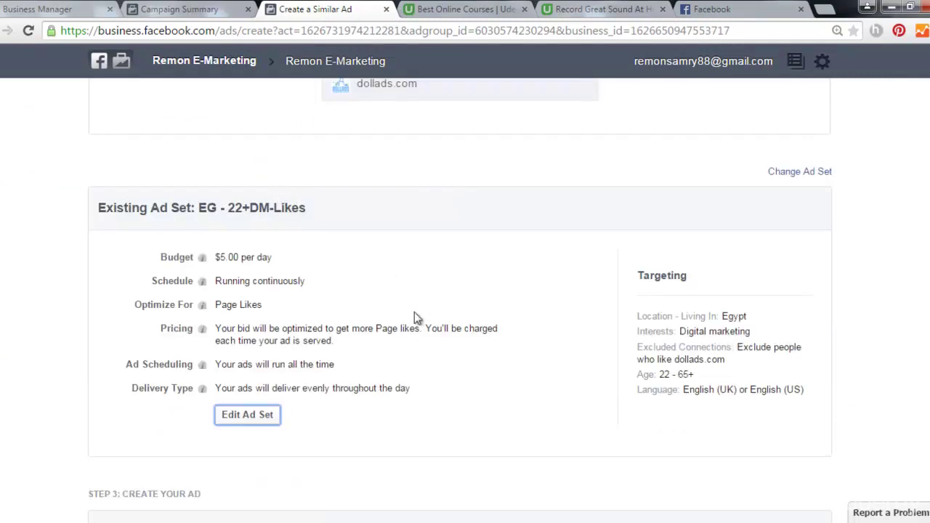
{"action": "scroll", "coordinate": [568, 283], "scroll_direction": "up", "scroll_amount": 1}
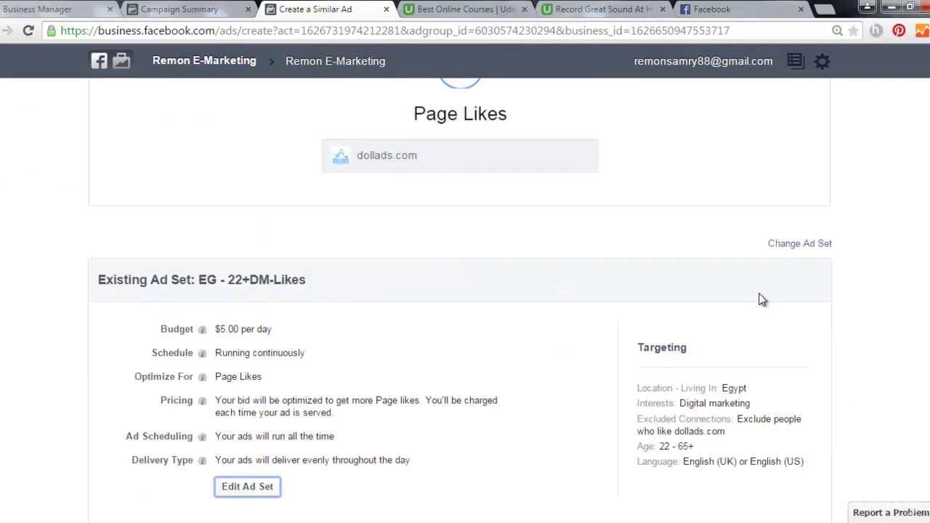
{"action": "left_click", "coordinate": [796, 247]}
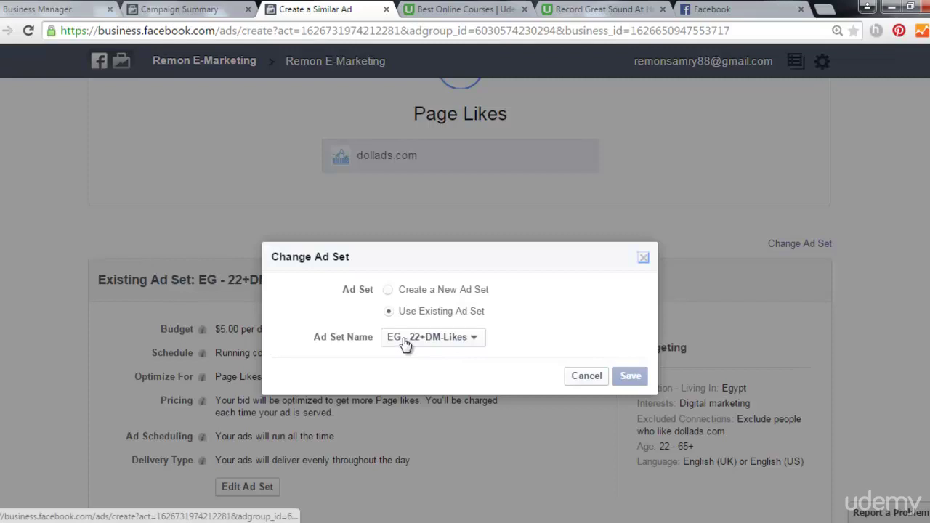
{"action": "left_click", "coordinate": [436, 296]}
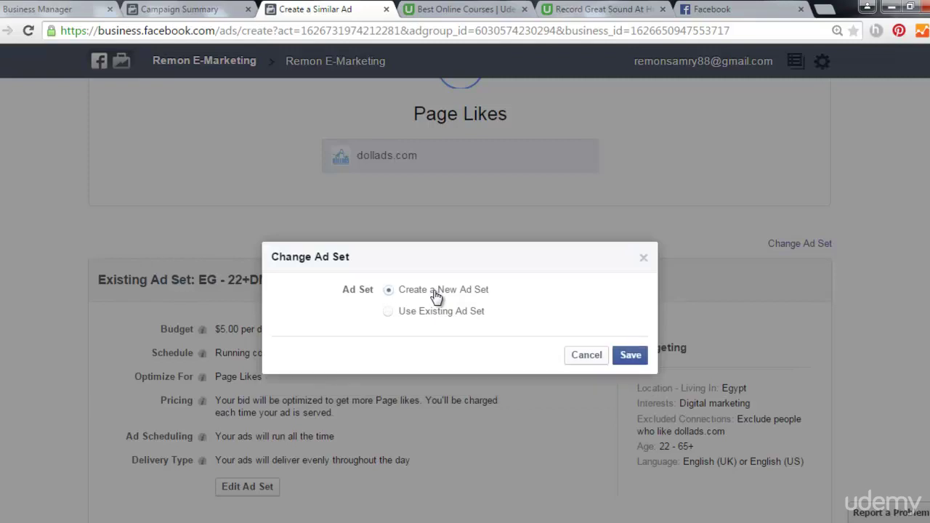
{"action": "left_click", "coordinate": [629, 353]}
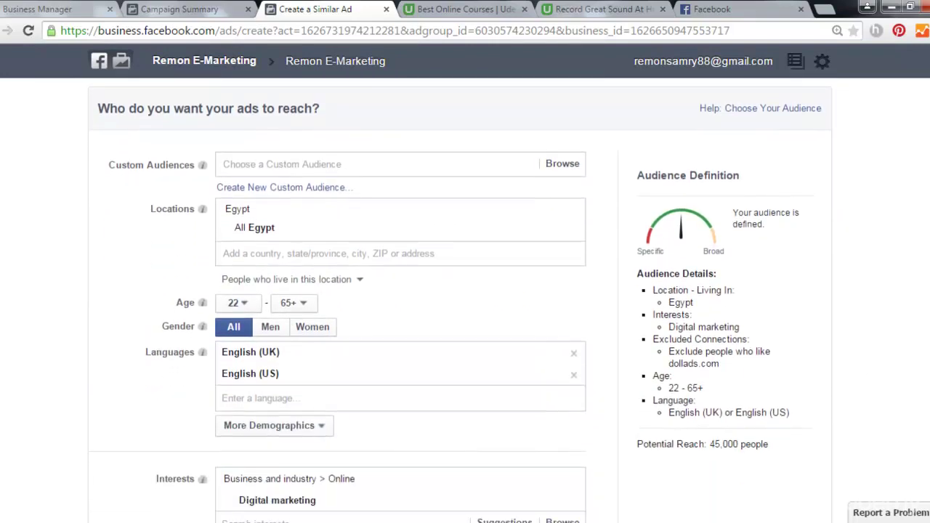
{"action": "scroll", "coordinate": [460, 300], "scroll_direction": "down", "scroll_amount": 6}
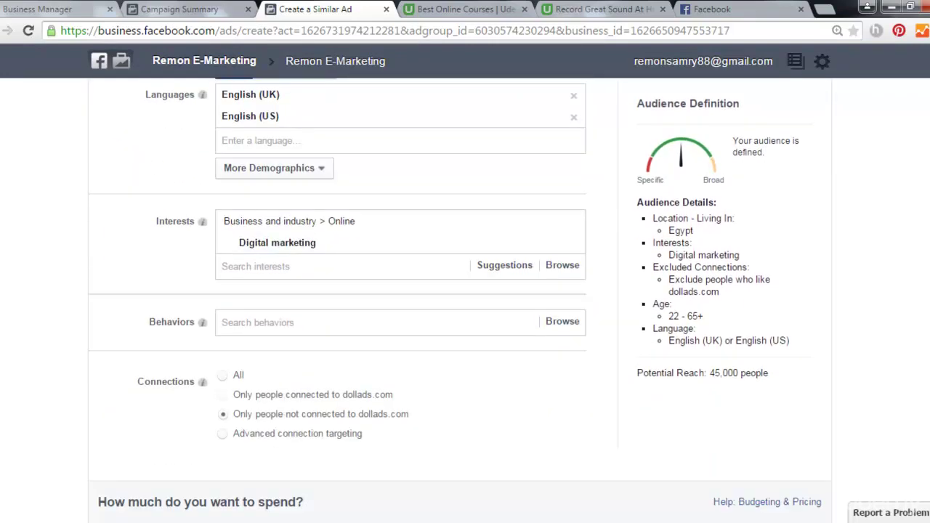
- Optimize the new ad set for Clicks and switch its pricing to a manually set maximum bid per click
{"action": "scroll", "coordinate": [460, 300], "scroll_direction": "down", "scroll_amount": 2}
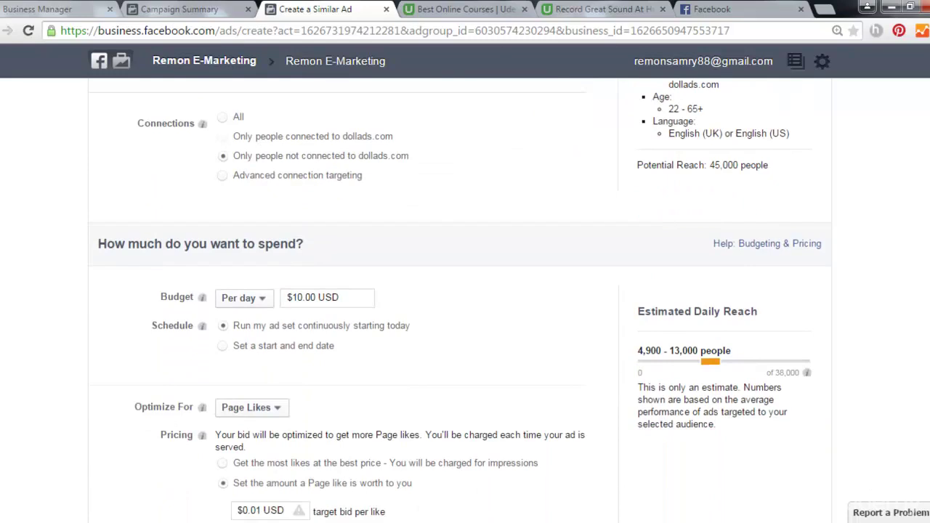
{"action": "scroll", "coordinate": [460, 301], "scroll_direction": "down", "scroll_amount": 2}
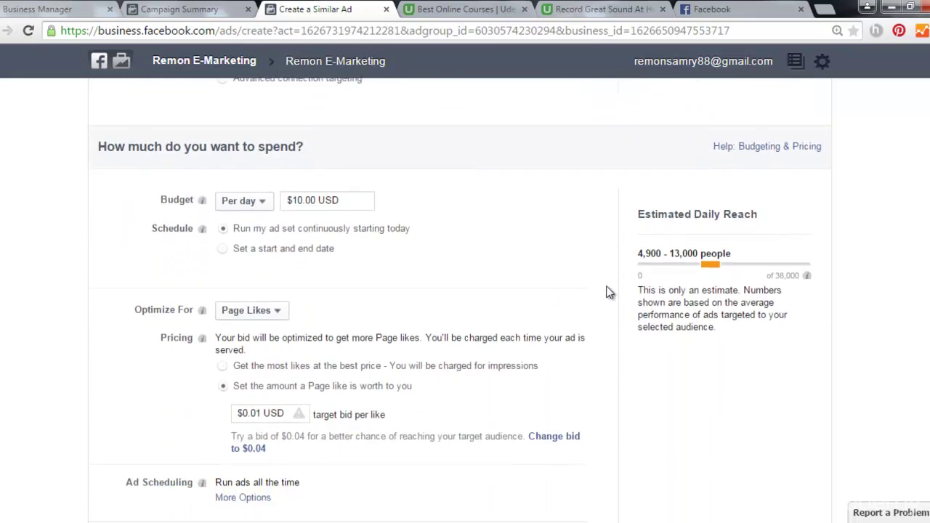
{"action": "left_click", "coordinate": [278, 316]}
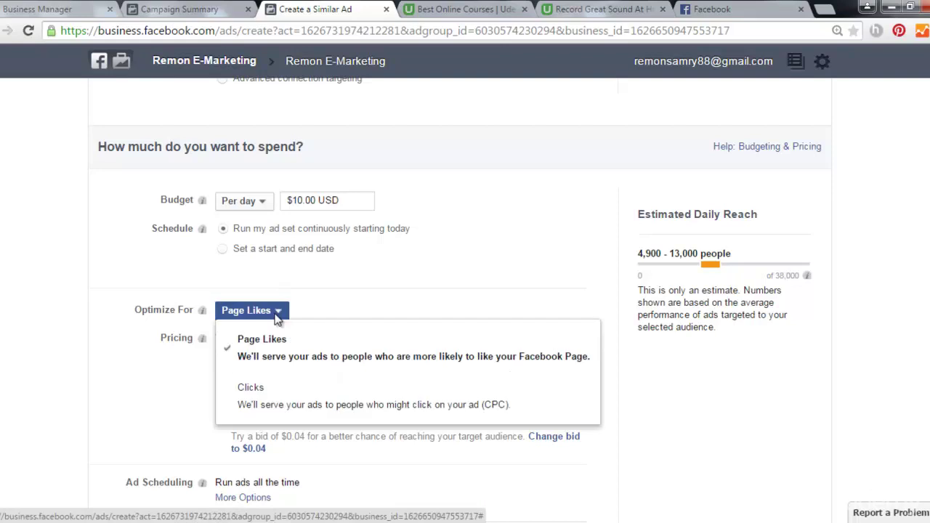
{"action": "left_click", "coordinate": [282, 402]}
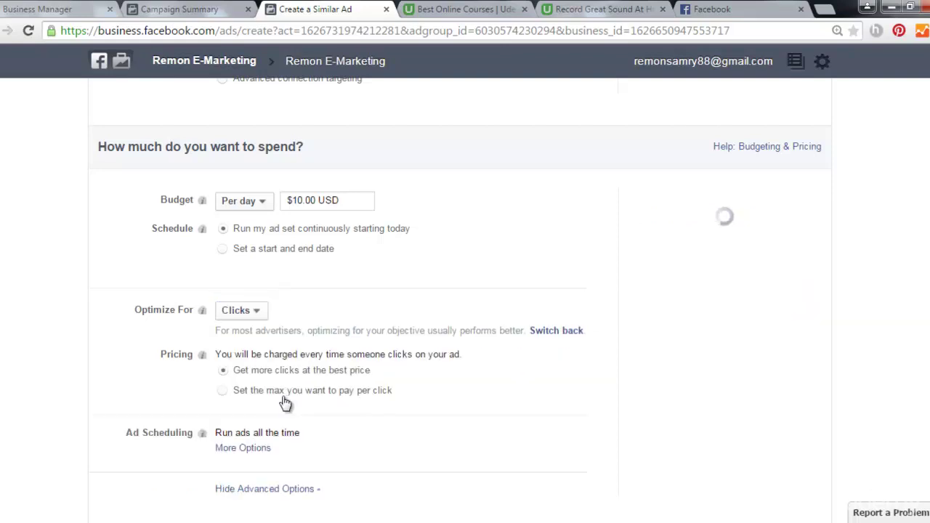
{"action": "left_click", "coordinate": [226, 392]}
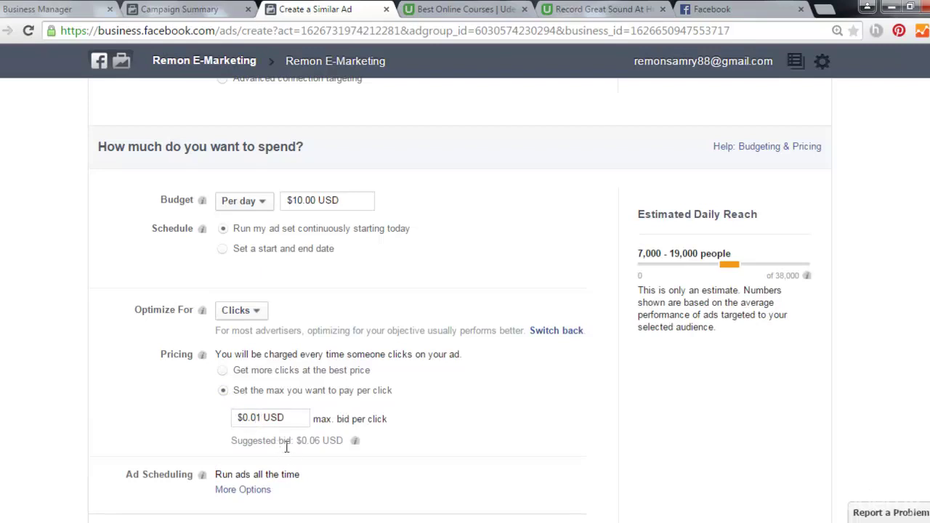
{"action": "scroll", "coordinate": [285, 455], "scroll_direction": "down", "scroll_amount": 2}
{"action": "left_click", "coordinate": [34, 305]}
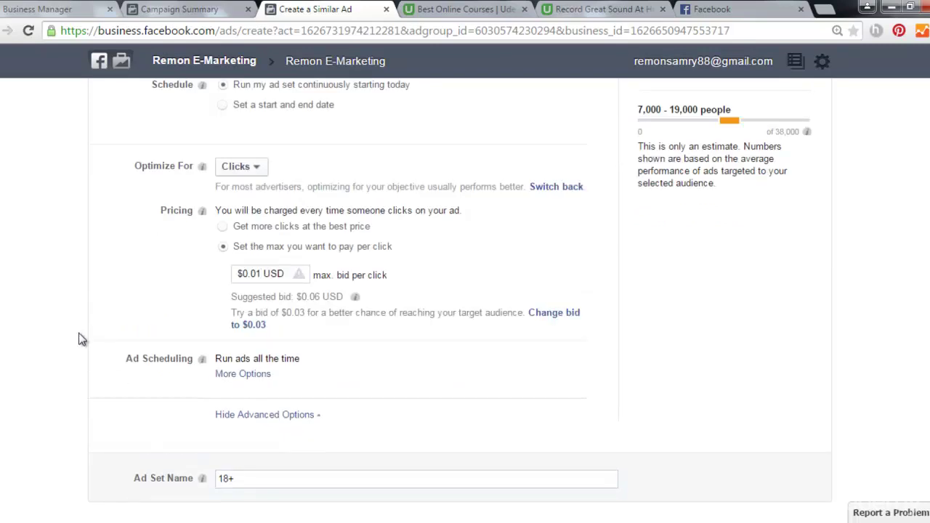
- Copy the existing ad set's name from the dollads.com - Page Likes campaign summary and close its name editor without saving
{"action": "scroll", "coordinate": [81, 339], "scroll_direction": "down", "scroll_amount": 1}
{"action": "left_click_drag", "start_coordinate": [264, 415], "coordinate": [202, 409]}
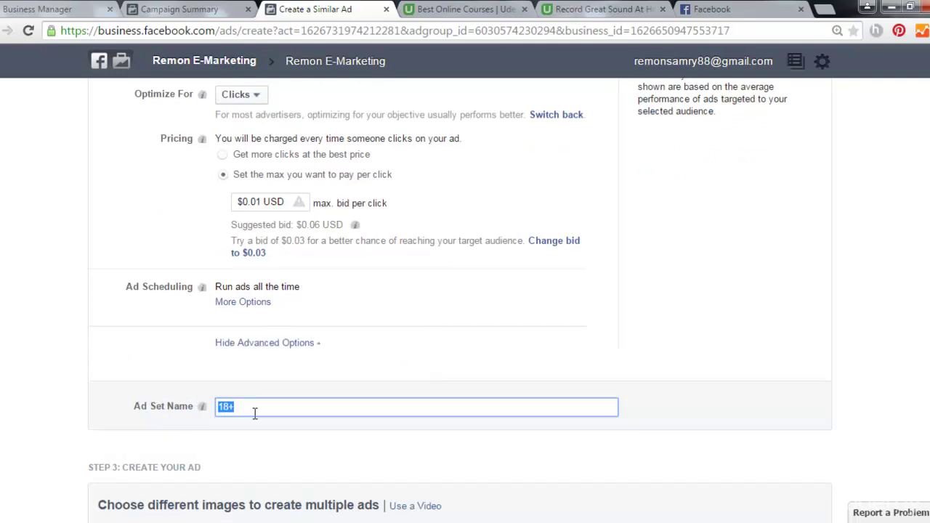
{"action": "left_click_drag", "start_coordinate": [262, 411], "coordinate": [218, 408]}
{"action": "left_click", "coordinate": [234, 10]}
{"action": "left_click", "coordinate": [354, 462]}
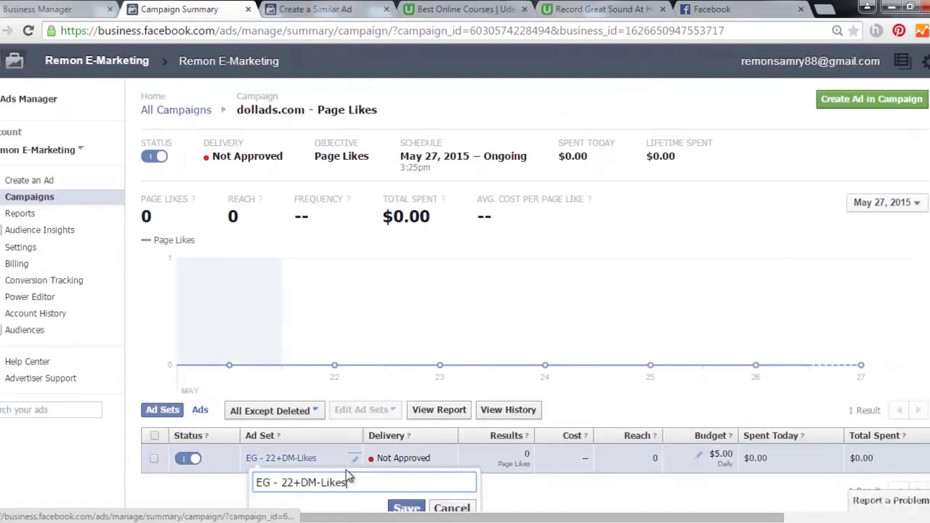
{"action": "key", "text": "ctrl+a"}
{"action": "key", "text": "ctrl+c"}
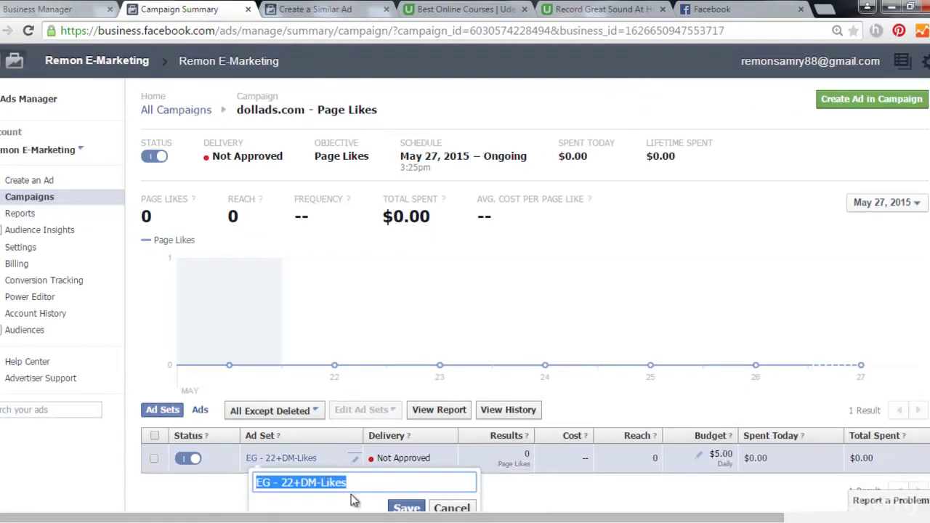
{"action": "scroll", "coordinate": [354, 500], "scroll_direction": "down", "scroll_amount": 1}
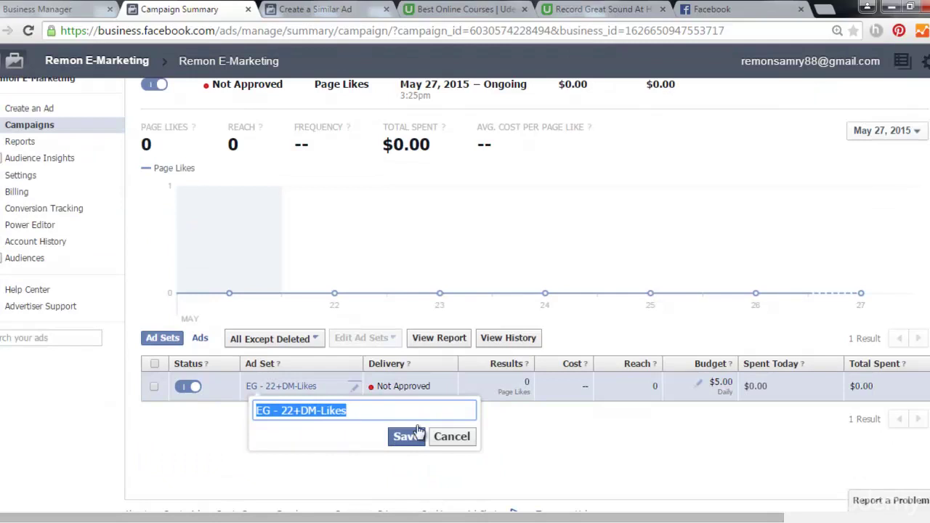
{"action": "left_click", "coordinate": [454, 439]}
- Return to the similar ad form and name the new ad set "EG - 22+DM-Clicks"
{"action": "left_click", "coordinate": [285, 7]}
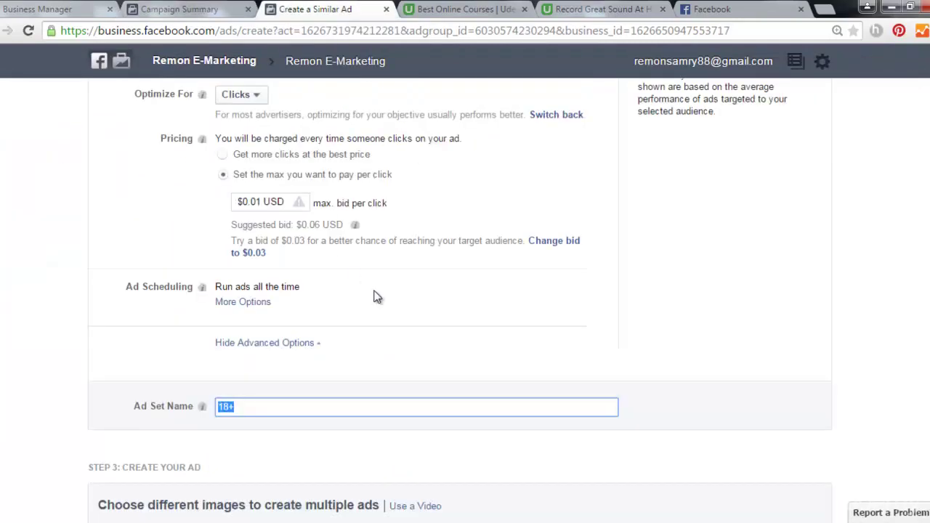
{"action": "scroll", "coordinate": [376, 297], "scroll_direction": "up", "scroll_amount": 3}
{"action": "scroll", "coordinate": [374, 296], "scroll_direction": "up", "scroll_amount": 2}
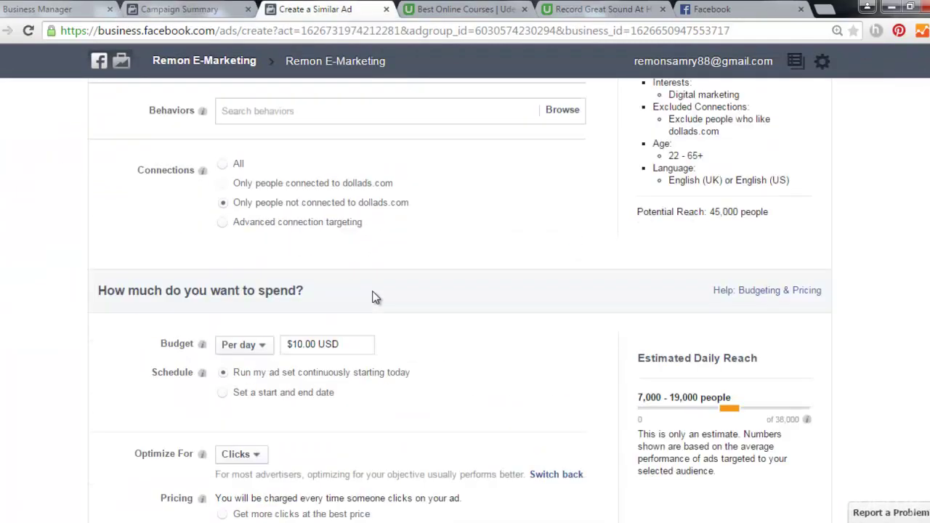
{"action": "scroll", "coordinate": [375, 297], "scroll_direction": "down", "scroll_amount": 4}
{"action": "key", "text": "ctrl+v"}
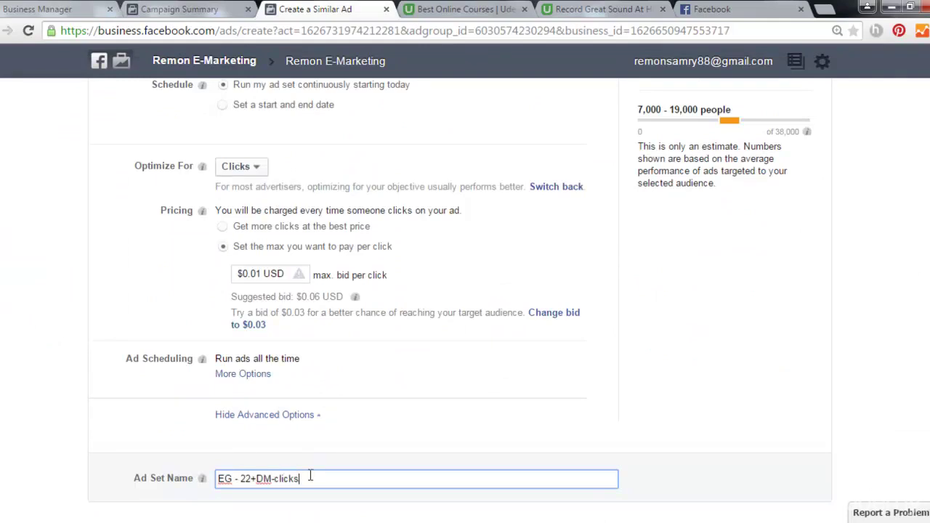
{"action": "type", "text": "C"}
- Review the new ad set's audience targeting, budget, pricing and name in the similar ad form
{"action": "scroll", "coordinate": [306, 448], "scroll_direction": "up", "scroll_amount": 8}
{"action": "scroll", "coordinate": [315, 445], "scroll_direction": "up", "scroll_amount": 3}
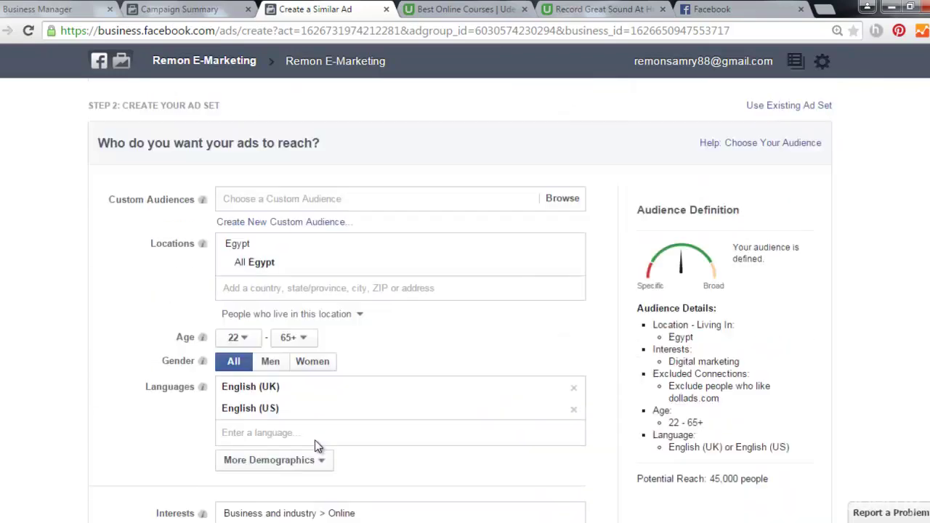
{"action": "scroll", "coordinate": [174, 368], "scroll_direction": "down", "scroll_amount": 1}
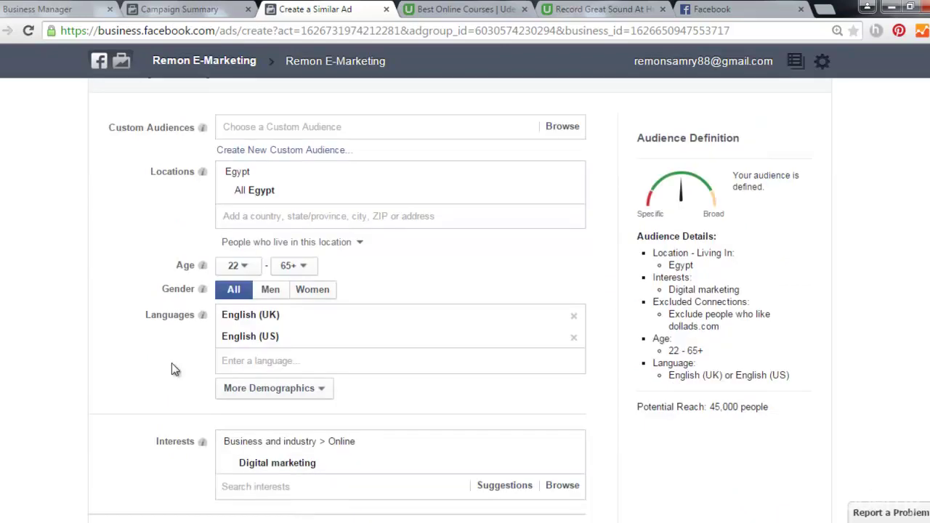
{"action": "scroll", "coordinate": [197, 296], "scroll_direction": "down", "scroll_amount": 6}
{"action": "scroll", "coordinate": [198, 298], "scroll_direction": "down", "scroll_amount": 5}
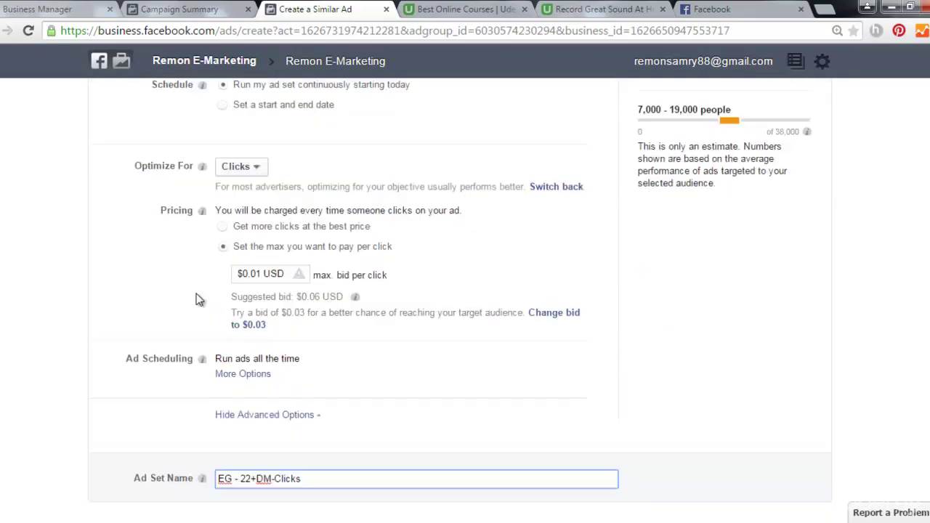
{"action": "left_click_drag", "start_coordinate": [329, 335], "coordinate": [203, 335]}
{"action": "left_click", "coordinate": [325, 335]}
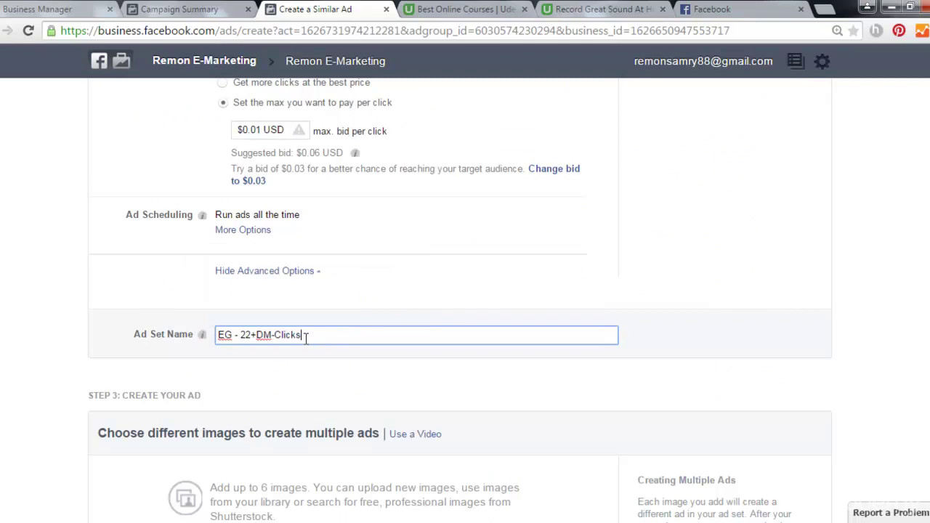
{"action": "left_click_drag", "start_coordinate": [275, 334], "coordinate": [308, 334]}
{"action": "scroll", "coordinate": [303, 338], "scroll_direction": "up", "scroll_amount": 2}
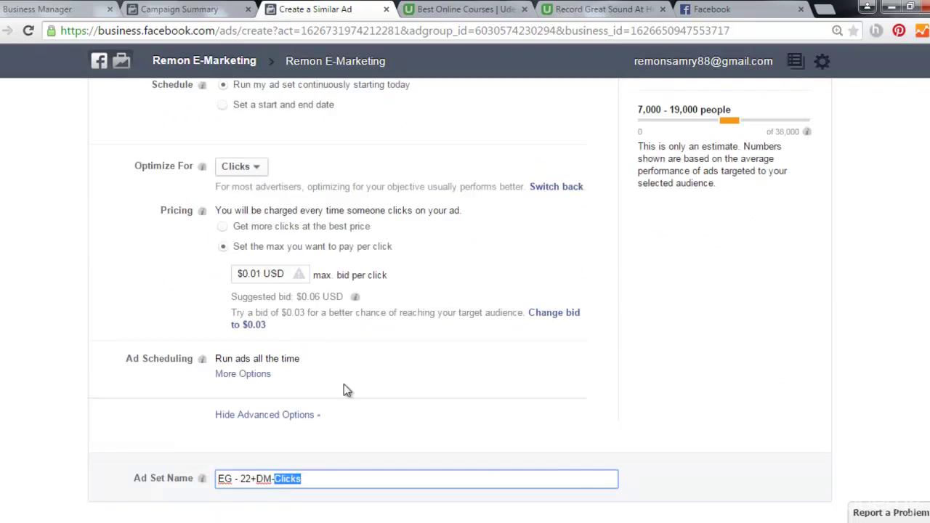
- Add the Dollads banner with the darts from the image library as a second ad image
{"action": "scroll", "coordinate": [305, 344], "scroll_direction": "down", "scroll_amount": 5}
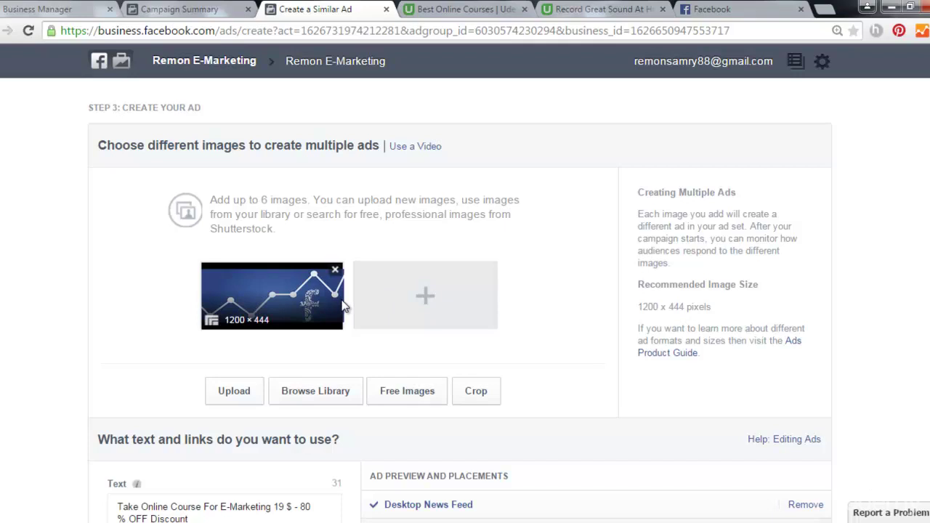
{"action": "left_click", "coordinate": [320, 392]}
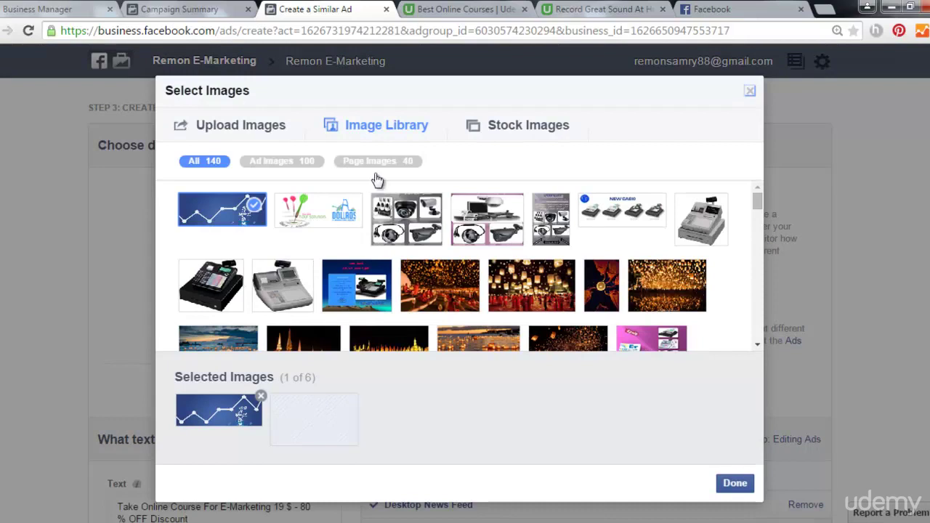
{"action": "left_click", "coordinate": [750, 94]}
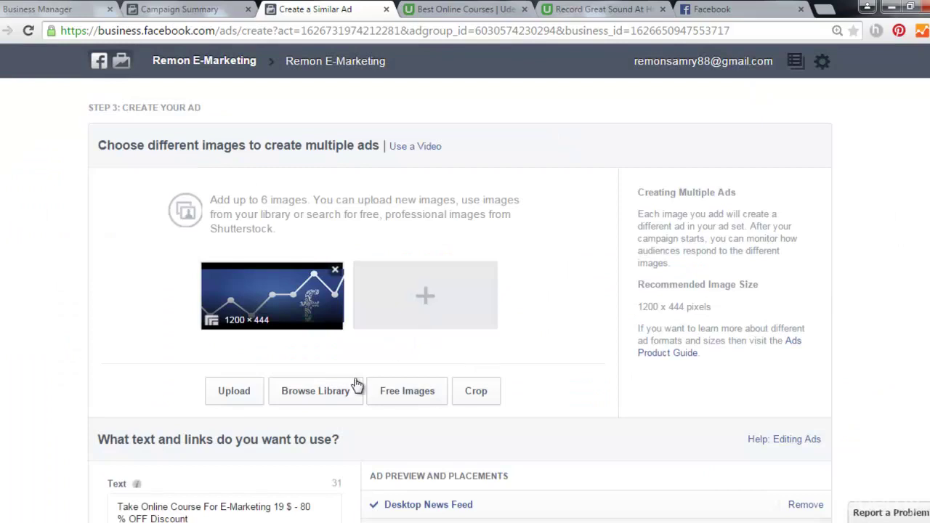
{"action": "left_click", "coordinate": [347, 391]}
{"action": "left_click", "coordinate": [318, 218]}
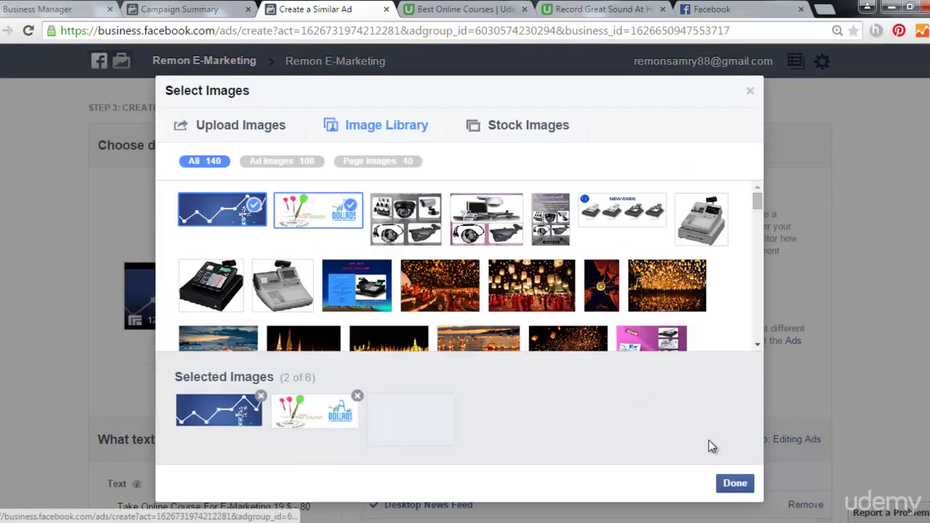
{"action": "left_click", "coordinate": [738, 491]}
- Compare the Desktop News Feed previews of the two ad images and return to the image selection
{"action": "scroll", "coordinate": [507, 349], "scroll_direction": "down", "scroll_amount": 3}
{"action": "scroll", "coordinate": [507, 363], "scroll_direction": "down", "scroll_amount": 3}
{"action": "scroll", "coordinate": [508, 367], "scroll_direction": "down", "scroll_amount": 5}
{"action": "scroll", "coordinate": [516, 366], "scroll_direction": "up", "scroll_amount": 3}
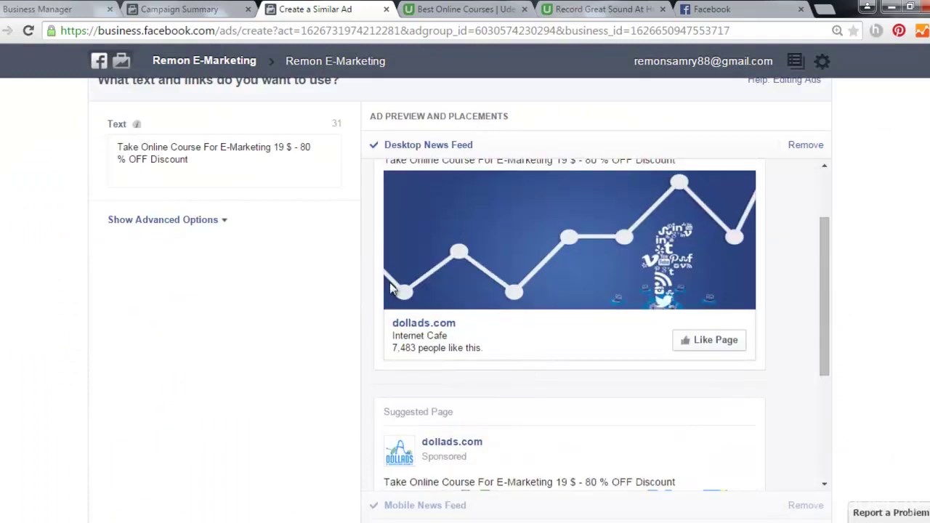
{"action": "scroll", "coordinate": [525, 297], "scroll_direction": "up", "scroll_amount": 1}
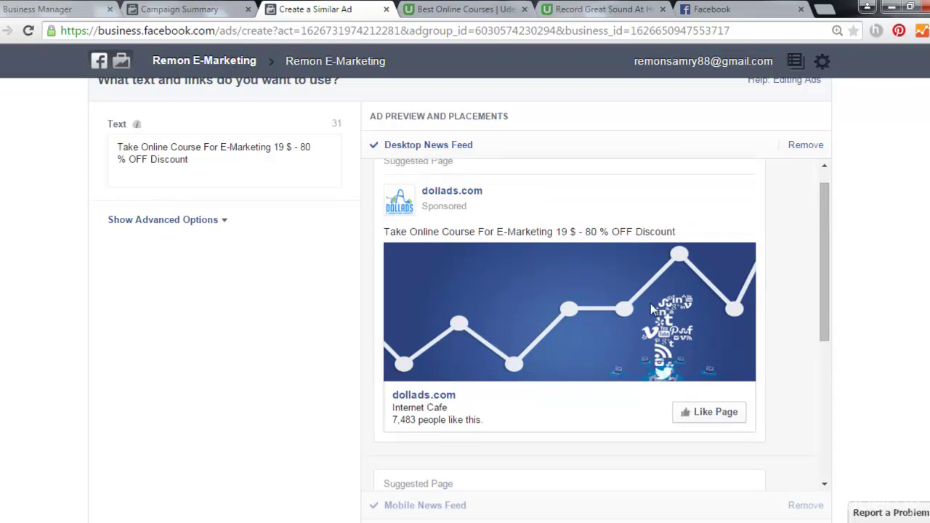
{"action": "scroll", "coordinate": [592, 329], "scroll_direction": "down", "scroll_amount": 4}
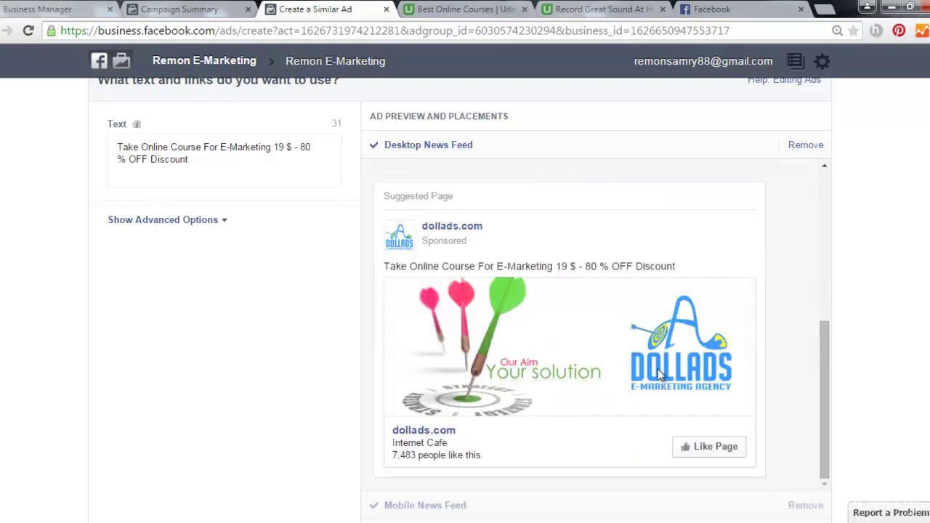
{"action": "scroll", "coordinate": [728, 392], "scroll_direction": "up", "scroll_amount": 9}
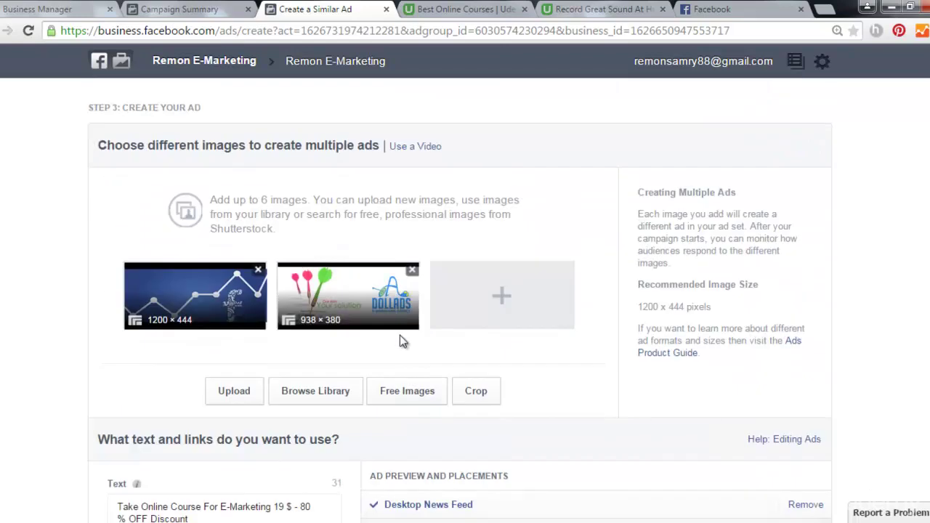
- Remove the Dollads darts banner from the ad images, keeping only the blue chart image
{"action": "left_click", "coordinate": [412, 271]}
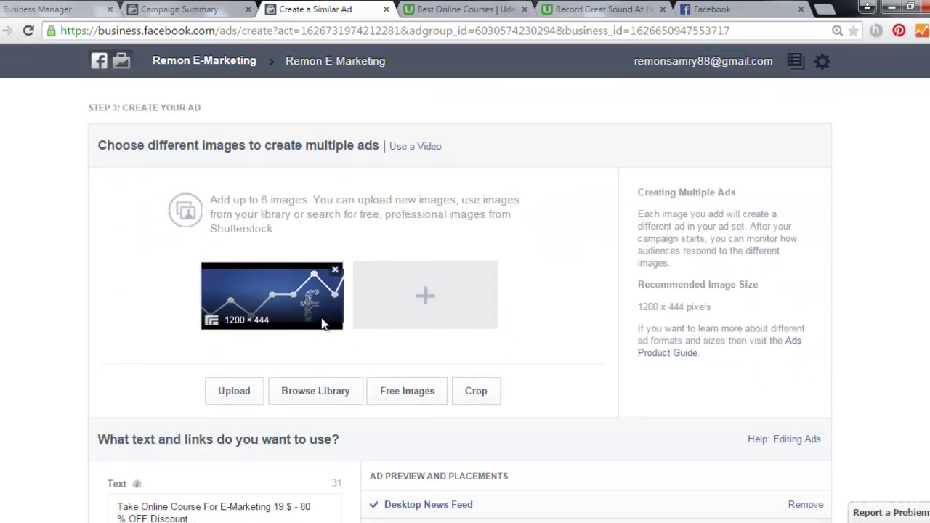
{"action": "scroll", "coordinate": [323, 324], "scroll_direction": "down", "scroll_amount": 1}
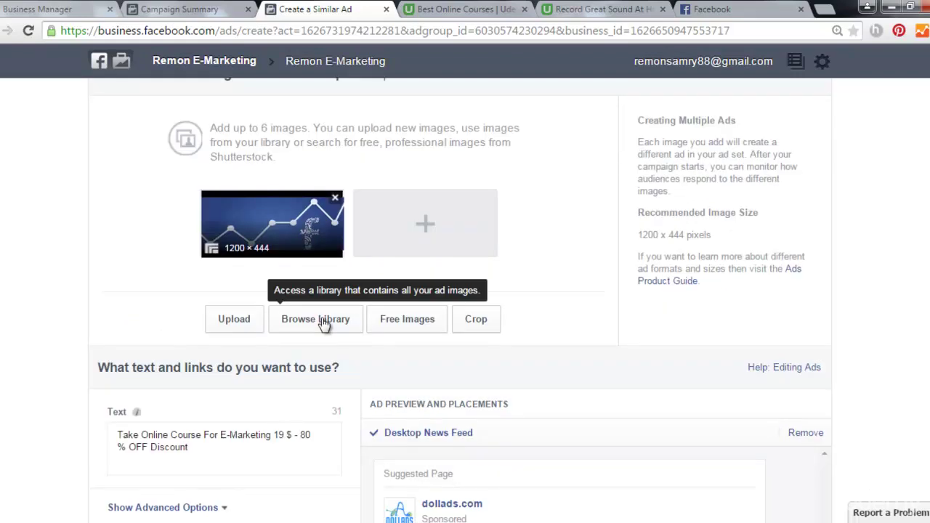
{"action": "scroll", "coordinate": [306, 348], "scroll_direction": "down", "scroll_amount": 1}
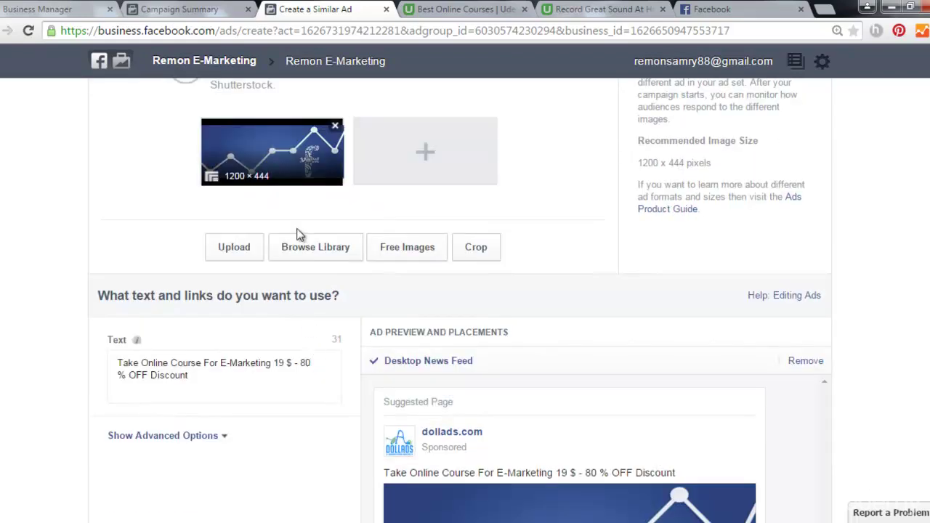
{"action": "scroll", "coordinate": [266, 191], "scroll_direction": "up", "scroll_amount": 6}
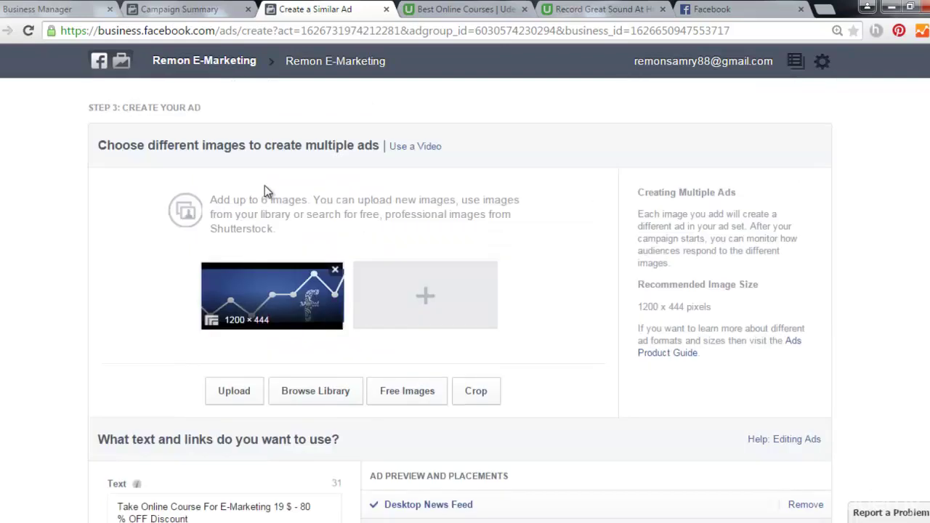
- Place the order for the similar ad and continue to its ad set summary
{"action": "scroll", "coordinate": [301, 334], "scroll_direction": "down", "scroll_amount": 4}
{"action": "scroll", "coordinate": [327, 357], "scroll_direction": "down", "scroll_amount": 9}
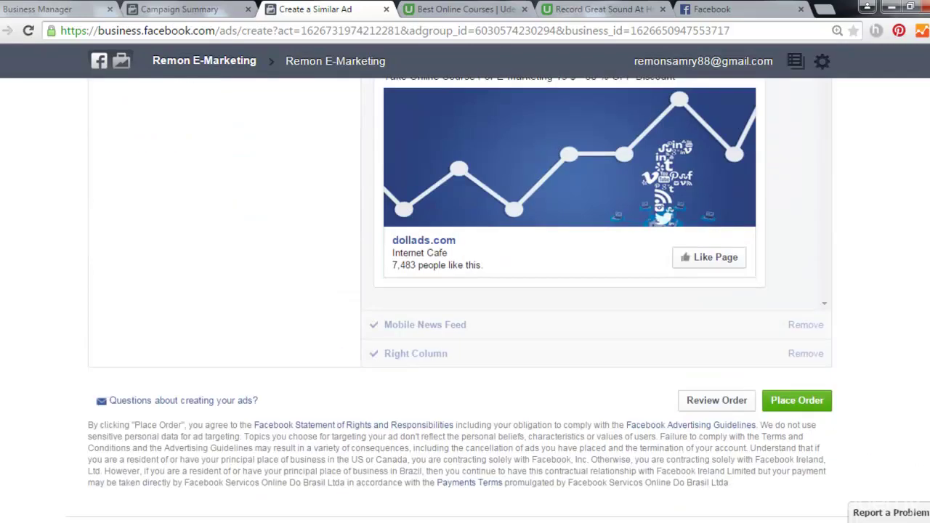
{"action": "scroll", "coordinate": [460, 296], "scroll_direction": "down", "scroll_amount": 1}
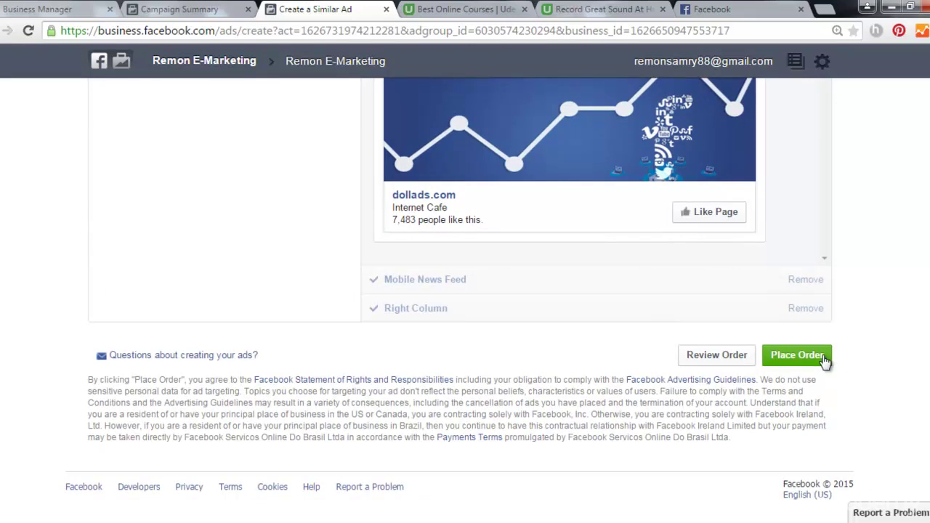
{"action": "left_click", "coordinate": [798, 356]}
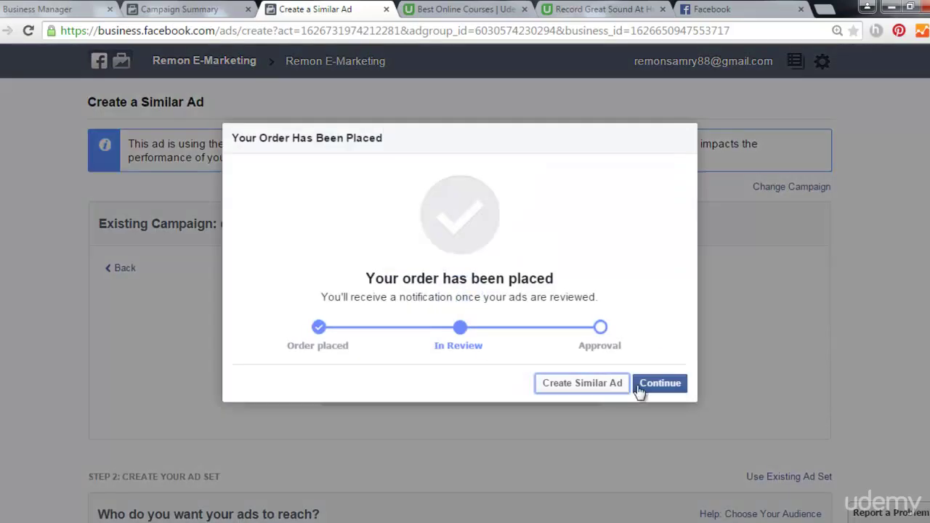
{"action": "left_click", "coordinate": [674, 390]}
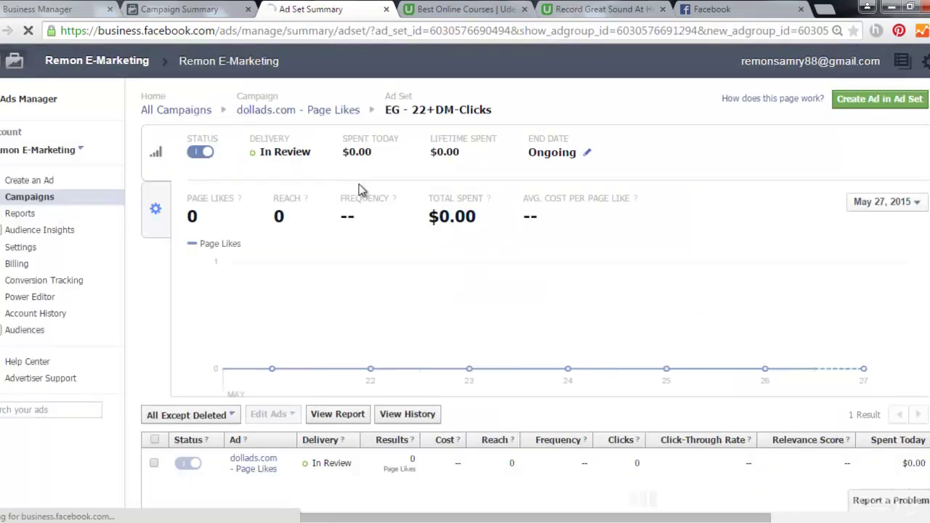
- Switch to the dollads.com - Page Likes campaign summary and refresh it to check its ad sets
{"action": "left_click", "coordinate": [203, 12]}
{"action": "scroll", "coordinate": [268, 139], "scroll_direction": "up", "scroll_amount": 1}
{"action": "key", "text": "F5"}
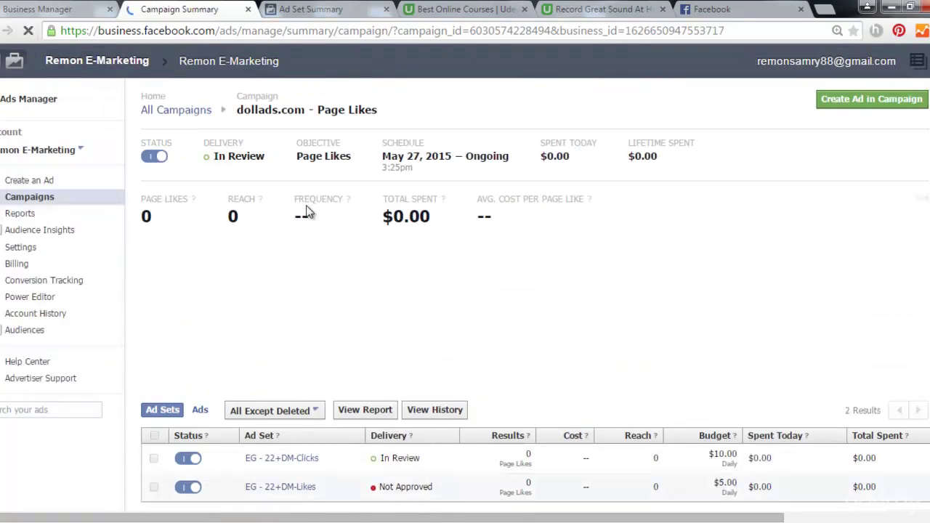
- Check the campaign's ad sets, return to all campaigns and reopen the first dollads.com - Page Likes campaign to recheck their delivery
{"action": "scroll", "coordinate": [319, 261], "scroll_direction": "down", "scroll_amount": 3}
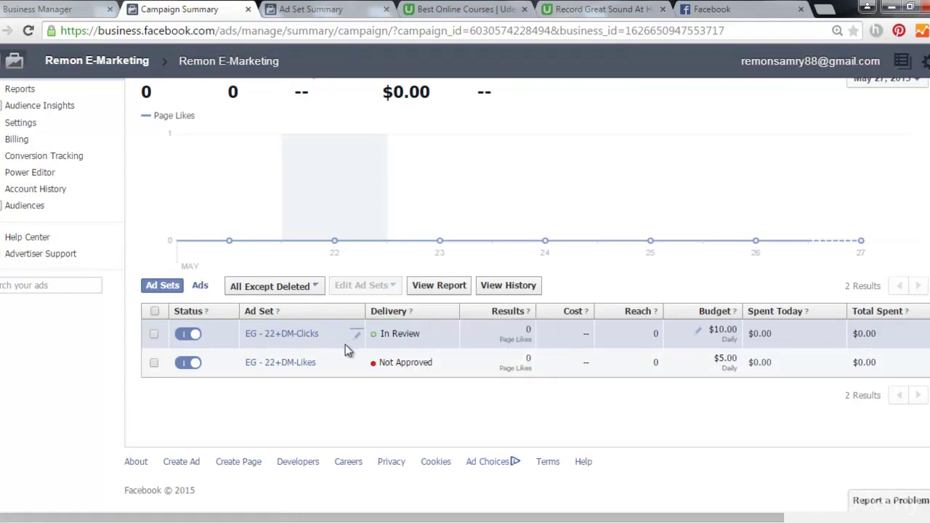
{"action": "scroll", "coordinate": [343, 344], "scroll_direction": "up", "scroll_amount": 3}
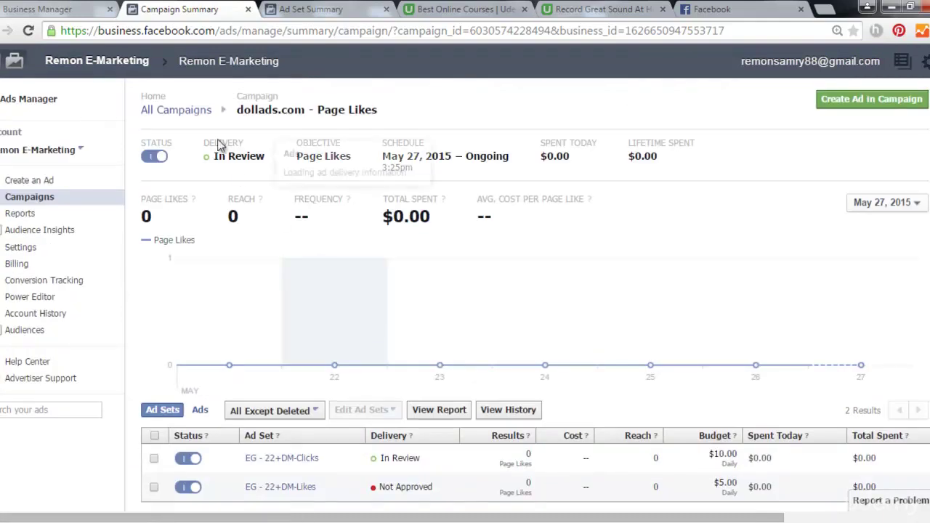
{"action": "left_click", "coordinate": [195, 112]}
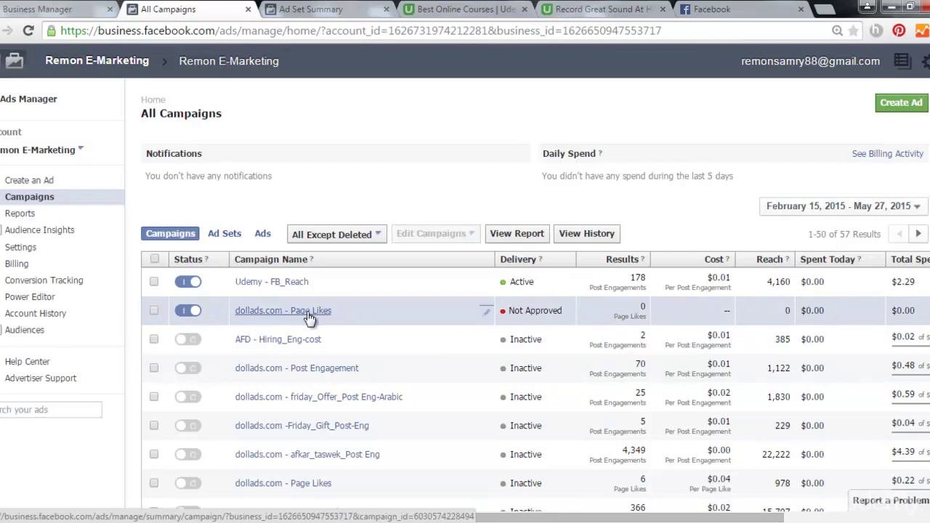
{"action": "left_click", "coordinate": [312, 311]}
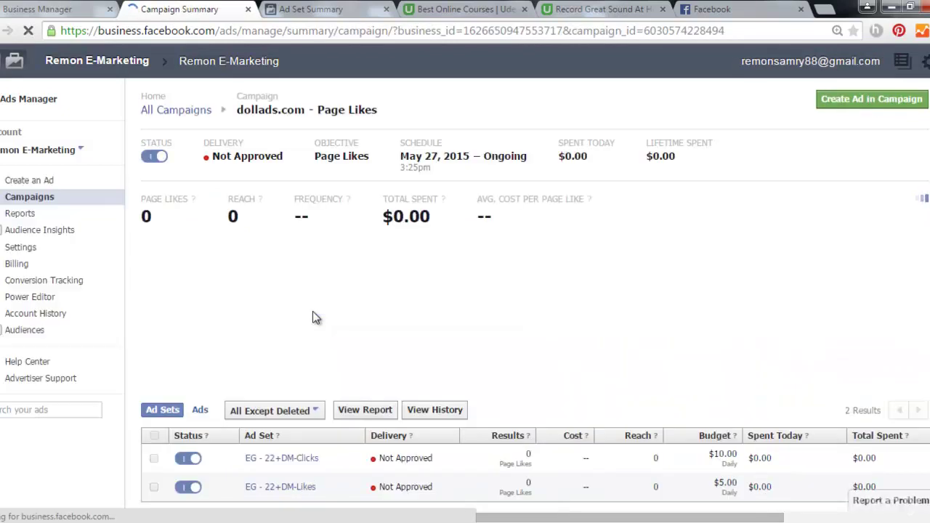
{"action": "scroll", "coordinate": [313, 312], "scroll_direction": "down", "scroll_amount": 2}
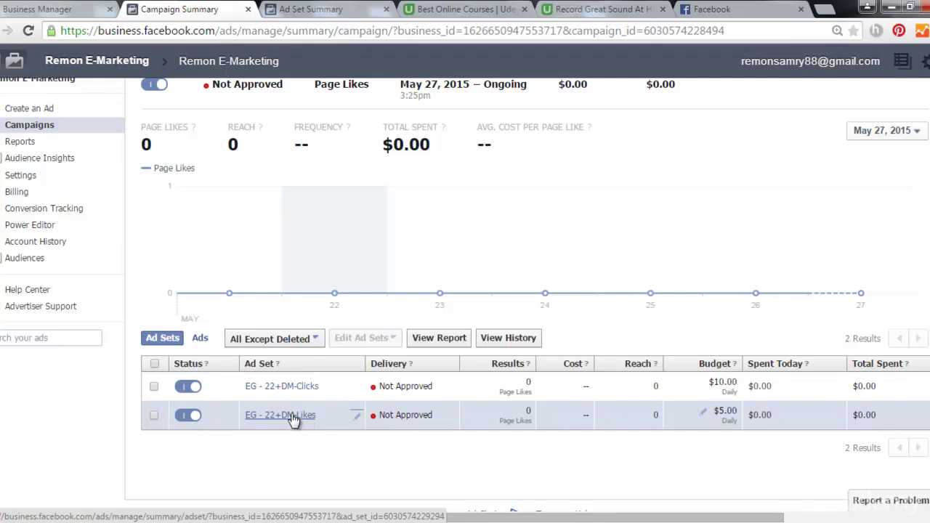
- Open the EG - 22+DM-Clicks ad set and display its budget, bidding, pricing and targeting settings
{"action": "left_click", "coordinate": [300, 390]}
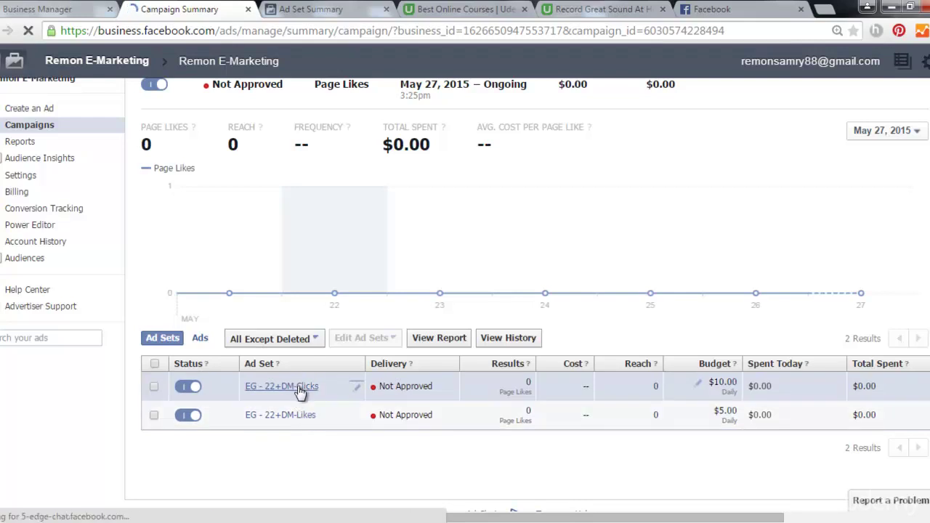
{"action": "left_click", "coordinate": [155, 210]}
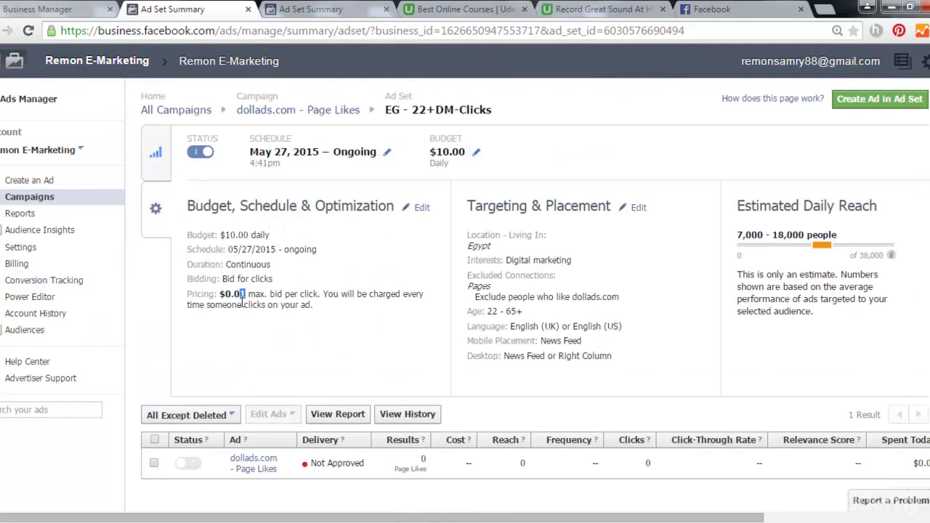
- Expand the dollads.com - Page Likes ad in the ad set and examine its delivery notice, creative preview and the ad set's pricing
{"action": "scroll", "coordinate": [249, 294], "scroll_direction": "down", "scroll_amount": 2}
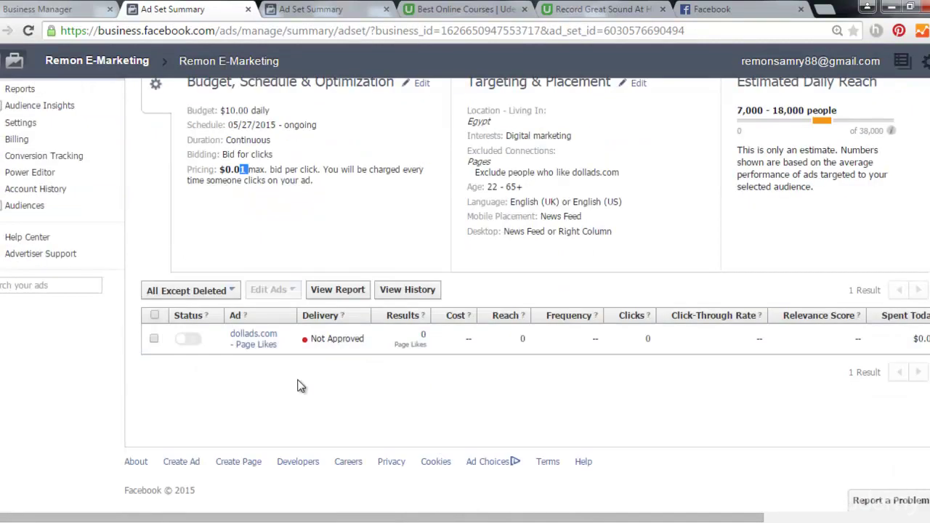
{"action": "left_click", "coordinate": [265, 343]}
{"action": "scroll", "coordinate": [264, 342], "scroll_direction": "down", "scroll_amount": 3}
{"action": "scroll", "coordinate": [263, 341], "scroll_direction": "up", "scroll_amount": 5}
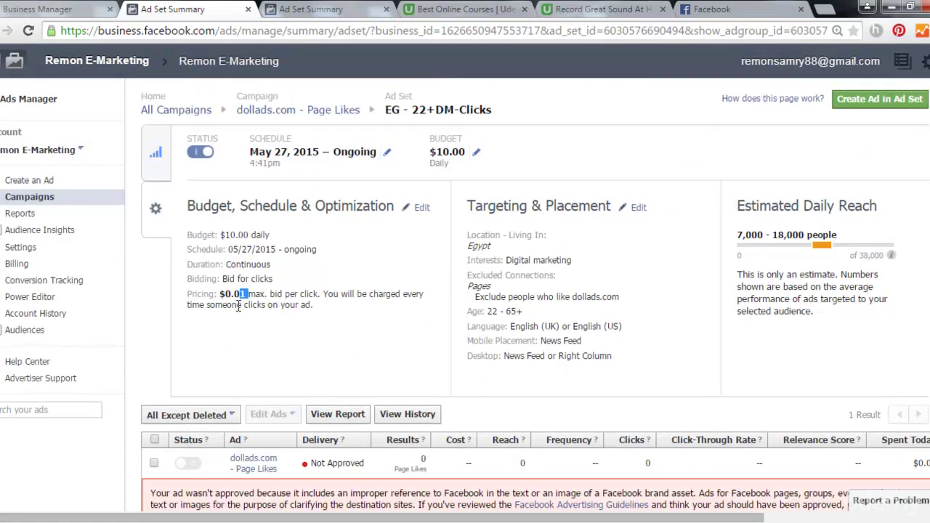
{"action": "scroll", "coordinate": [242, 305], "scroll_direction": "down", "scroll_amount": 1}
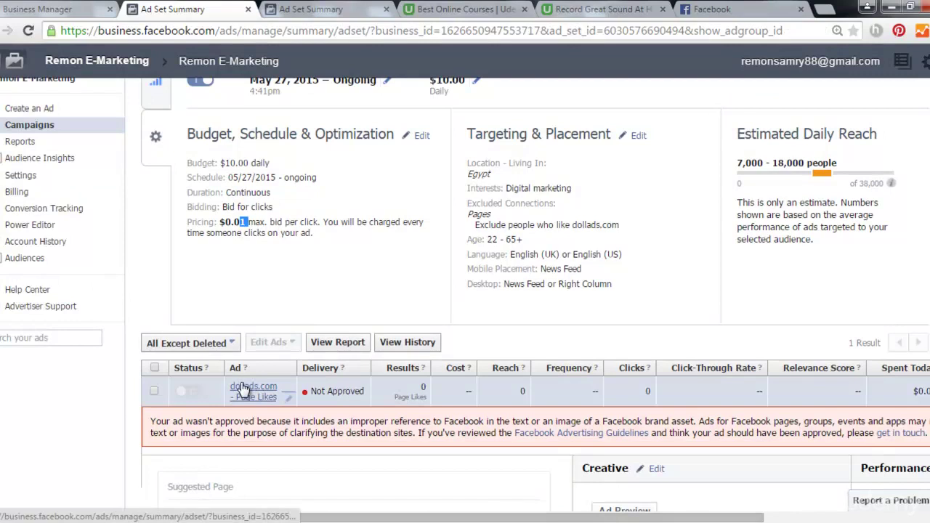
{"action": "scroll", "coordinate": [247, 387], "scroll_direction": "down", "scroll_amount": 3}
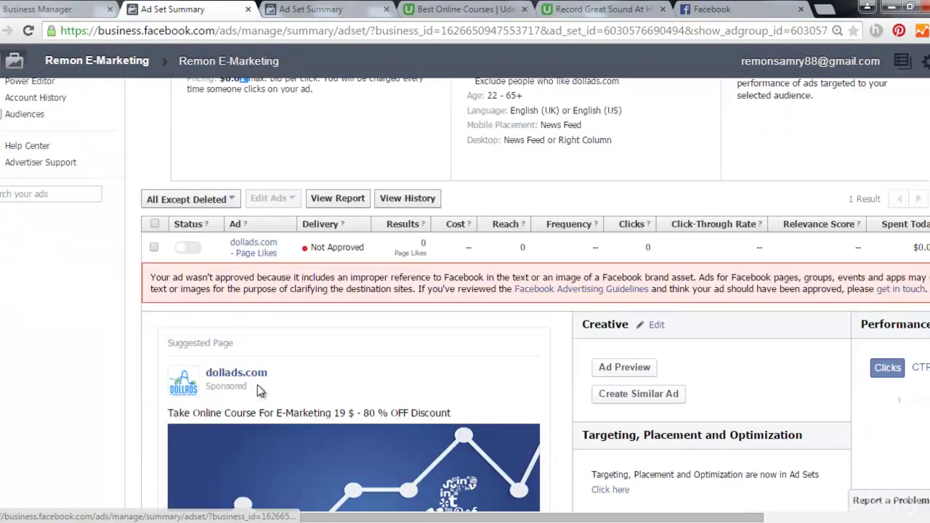
{"action": "scroll", "coordinate": [265, 389], "scroll_direction": "up", "scroll_amount": 4}
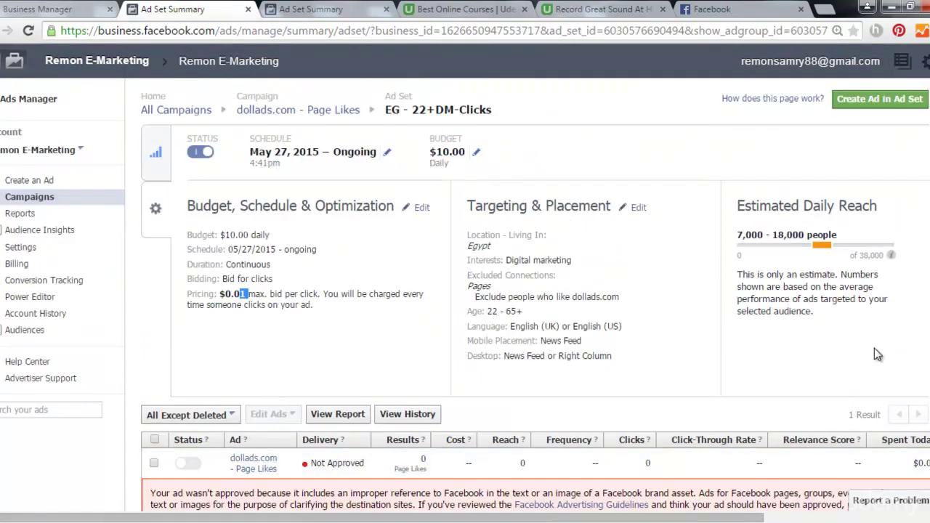